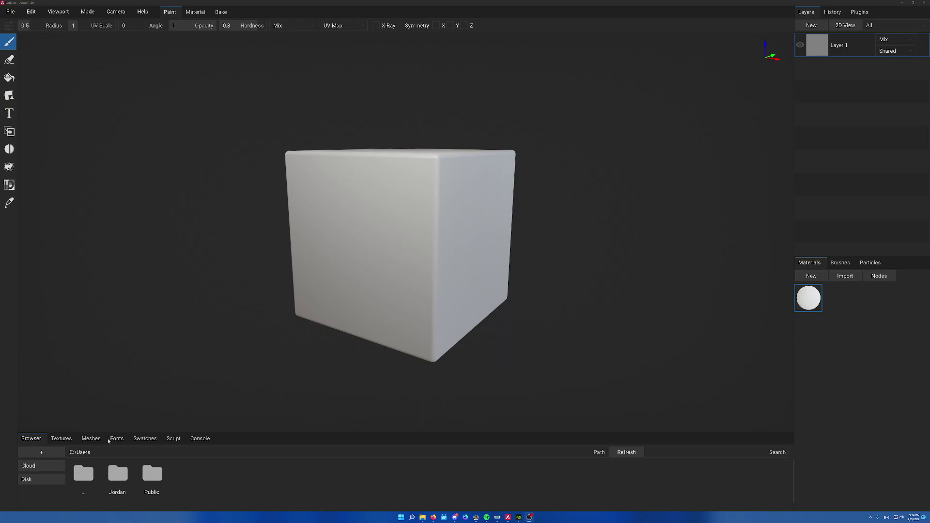
Step: Import the car body mesh from the AP Tutorial folder, replacing the existing cube and keeping Split By set to Object
{"action": "left_click", "coordinate": [84, 442]}
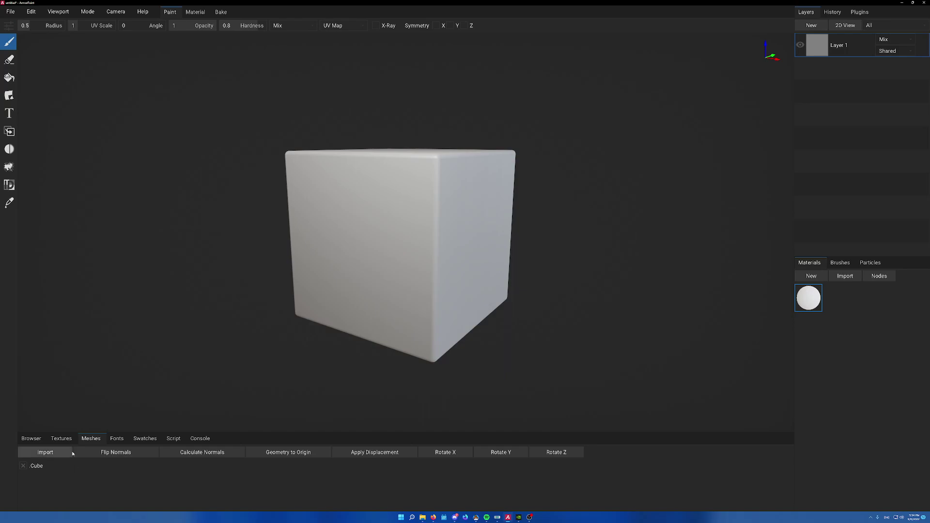
{"action": "left_click", "coordinate": [96, 438]}
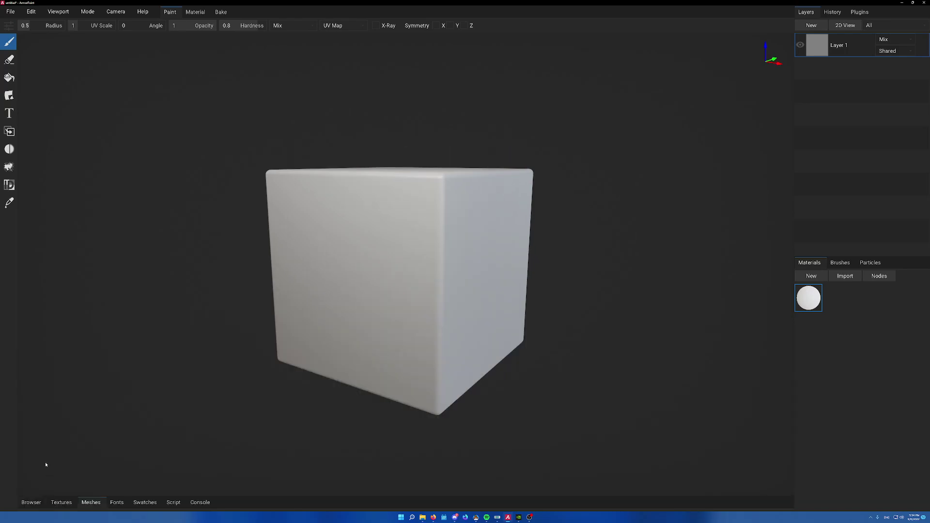
{"action": "left_click", "coordinate": [91, 502]}
{"action": "left_click", "coordinate": [54, 418]}
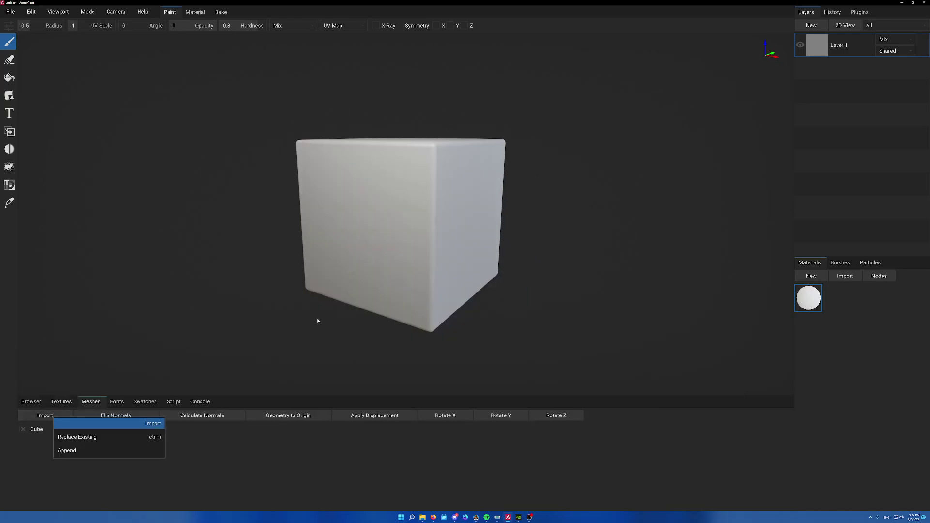
{"action": "left_click", "coordinate": [71, 437]}
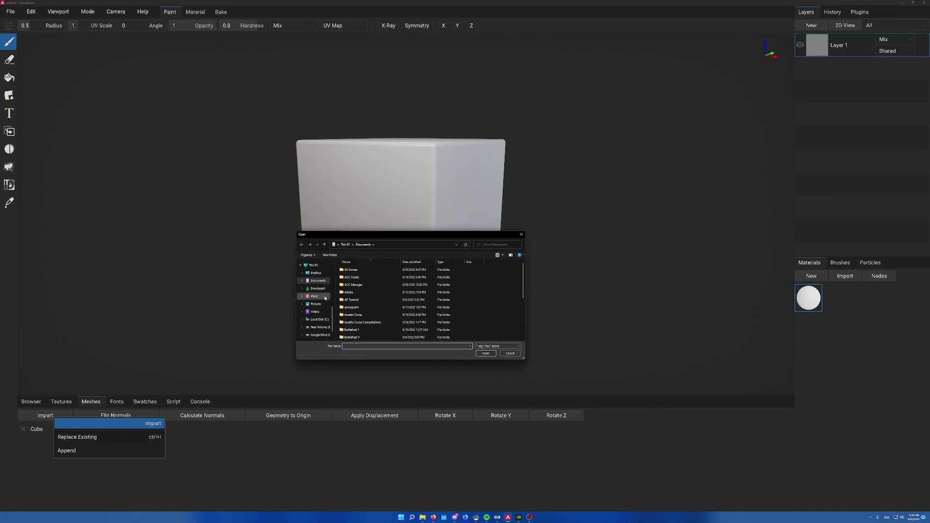
{"action": "scroll", "coordinate": [359, 291], "scroll_direction": "down", "scroll_amount": 3}
{"action": "scroll", "coordinate": [368, 290], "scroll_direction": "up", "scroll_amount": 3}
{"action": "double_click", "coordinate": [351, 300]}
{"action": "left_click", "coordinate": [354, 275]}
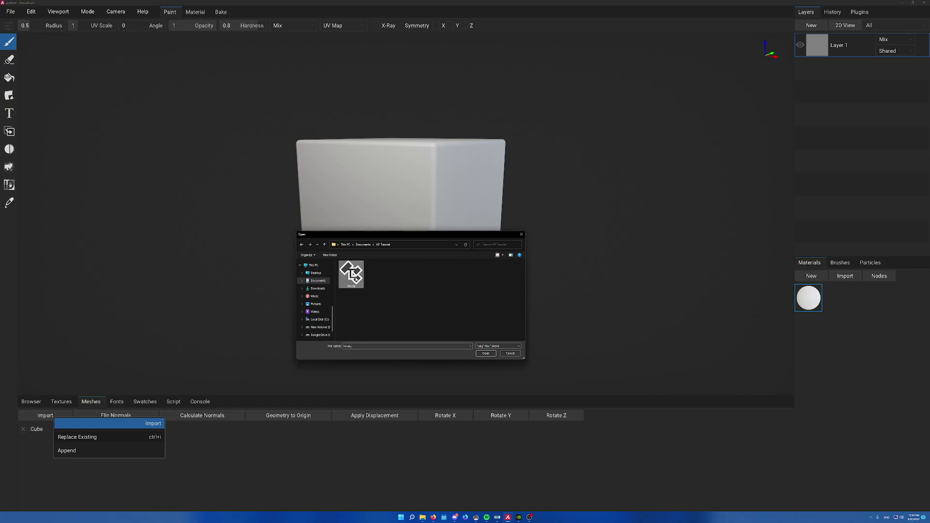
{"action": "left_click", "coordinate": [485, 354]}
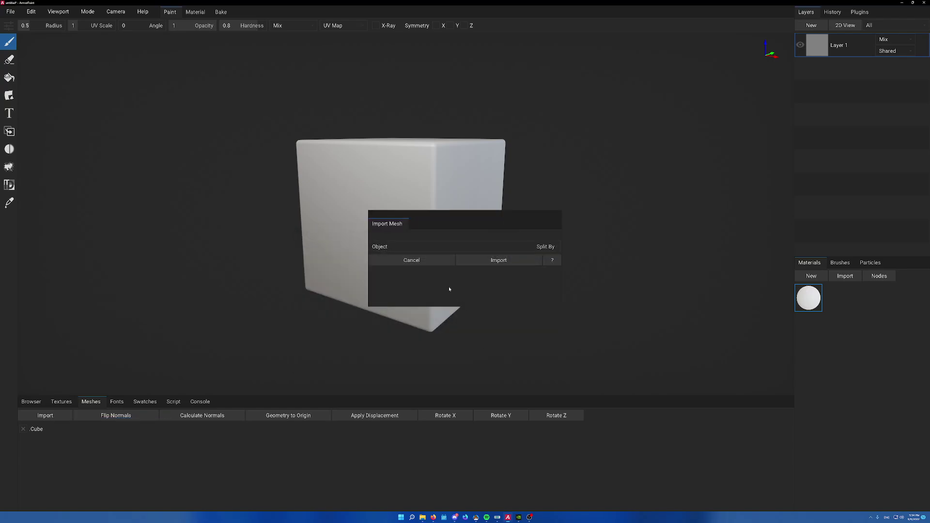
{"action": "left_click", "coordinate": [496, 262]}
{"action": "right_click_drag", "start_coordinate": [450, 264], "coordinate": [447, 296]}
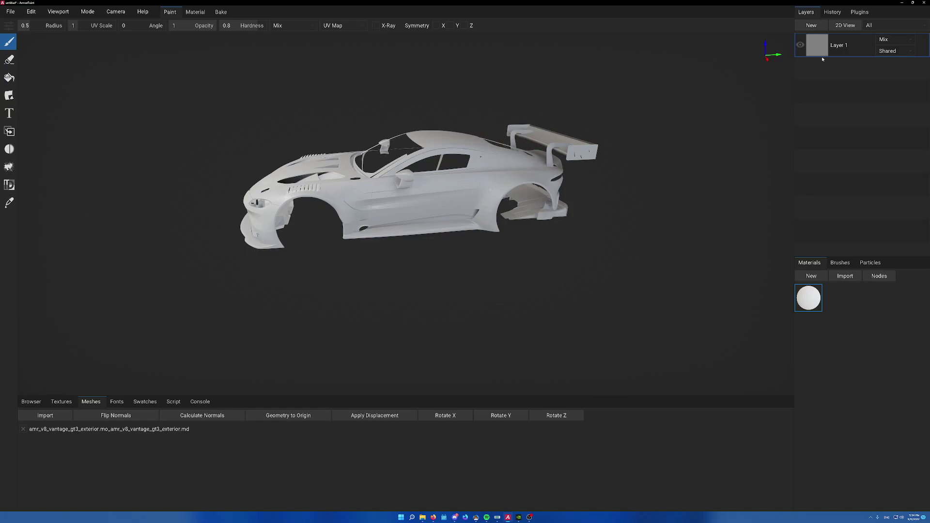
Step: Add a new paint layer and delete the original Layer 1
{"action": "left_click", "coordinate": [812, 25]}
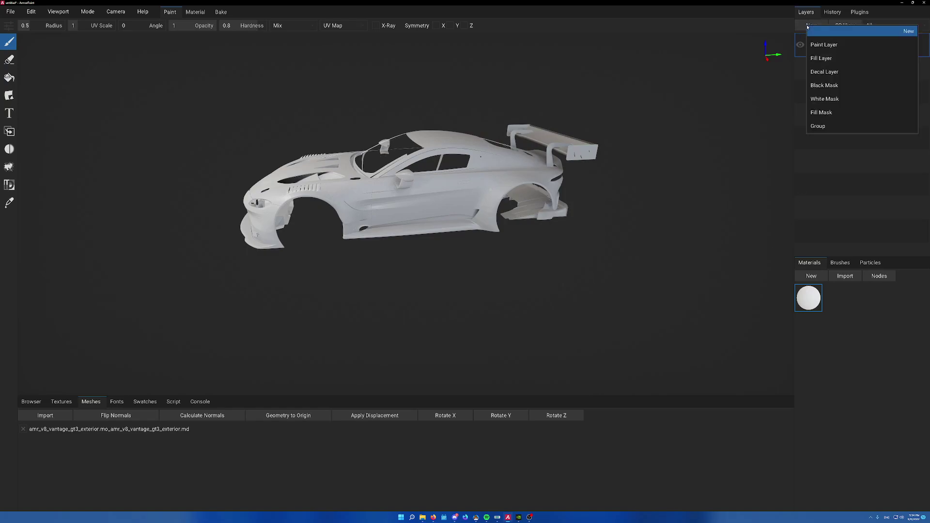
{"action": "left_click", "coordinate": [822, 48]}
{"action": "left_click", "coordinate": [840, 73]}
{"action": "key", "text": "Delete"}
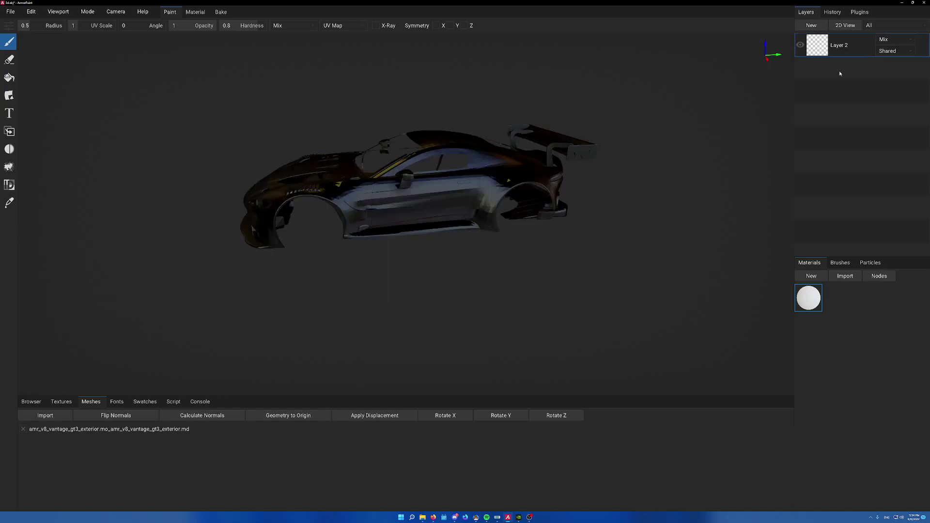
{"action": "right_click_drag", "start_coordinate": [345, 281], "coordinate": [379, 287]}
{"action": "right_click_drag", "start_coordinate": [488, 278], "coordinate": [478, 280]}
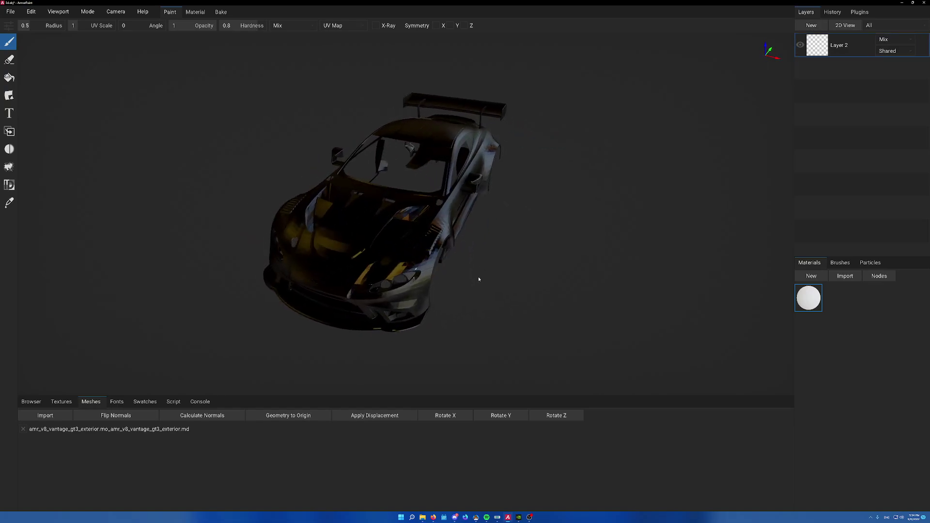
{"action": "right_click_drag", "start_coordinate": [267, 342], "coordinate": [208, 330]}
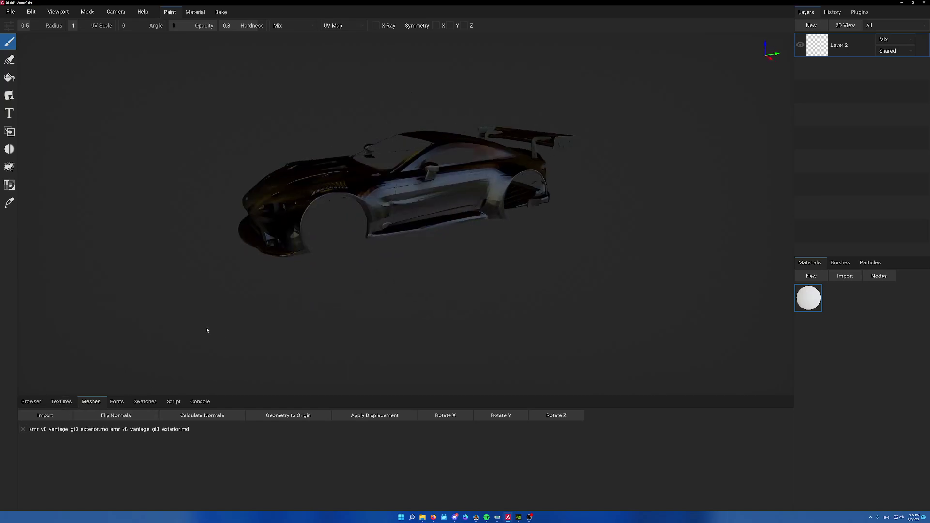
Step: Choose the Fill tool, then open the material's nodes and the layer's 2D view with the UV map overlay
{"action": "left_click", "coordinate": [10, 78]}
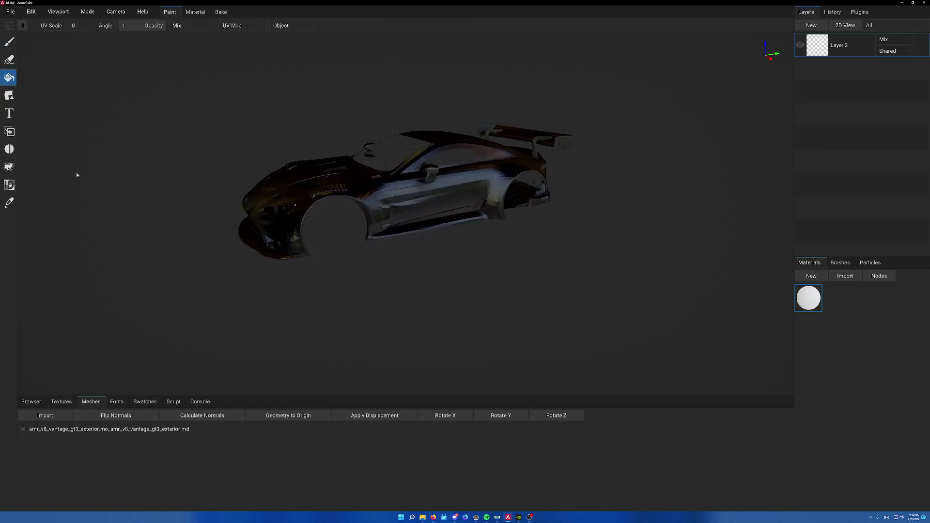
{"action": "right_click_drag", "start_coordinate": [89, 191], "coordinate": [164, 203]}
{"action": "double_click", "coordinate": [809, 297]}
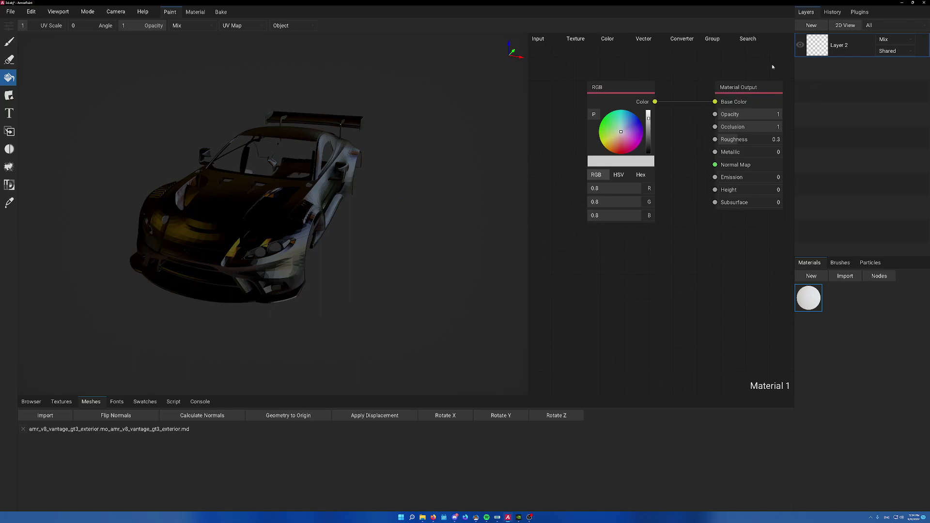
{"action": "double_click", "coordinate": [813, 50]}
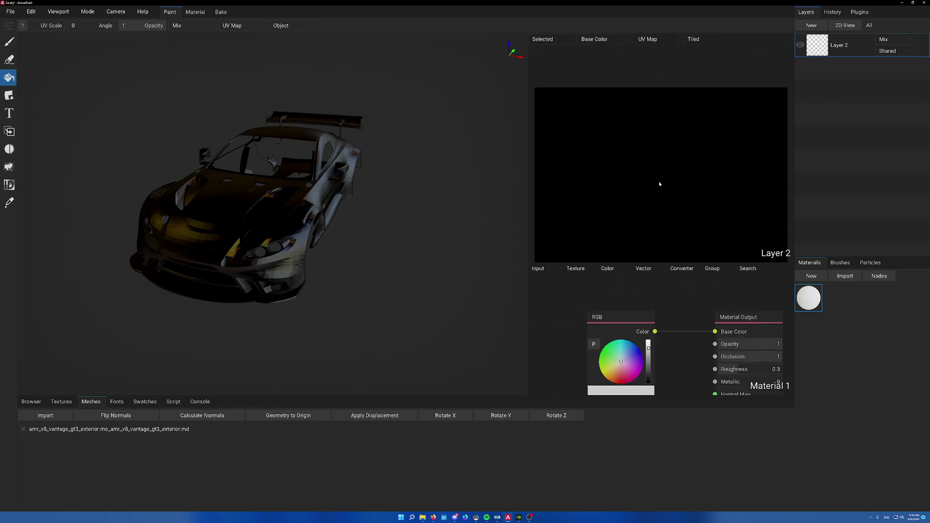
{"action": "scroll", "coordinate": [664, 145], "scroll_direction": "down", "scroll_amount": 3}
{"action": "left_click", "coordinate": [633, 39]}
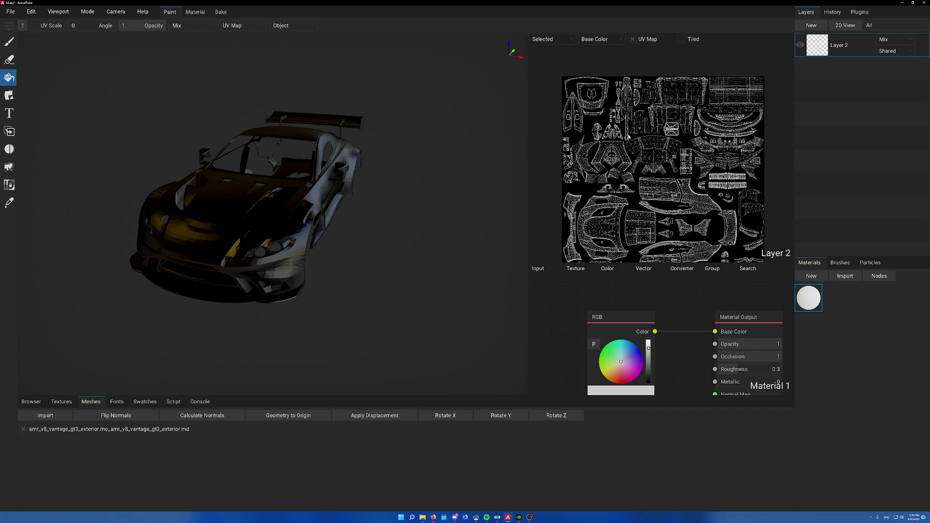
{"action": "middle_click_drag", "start_coordinate": [627, 144], "coordinate": [613, 129]}
Step: Rearrange the RGB and Material Output nodes and set the material's base color to bright magenta
{"action": "left_click_drag", "start_coordinate": [630, 315], "coordinate": [604, 296]}
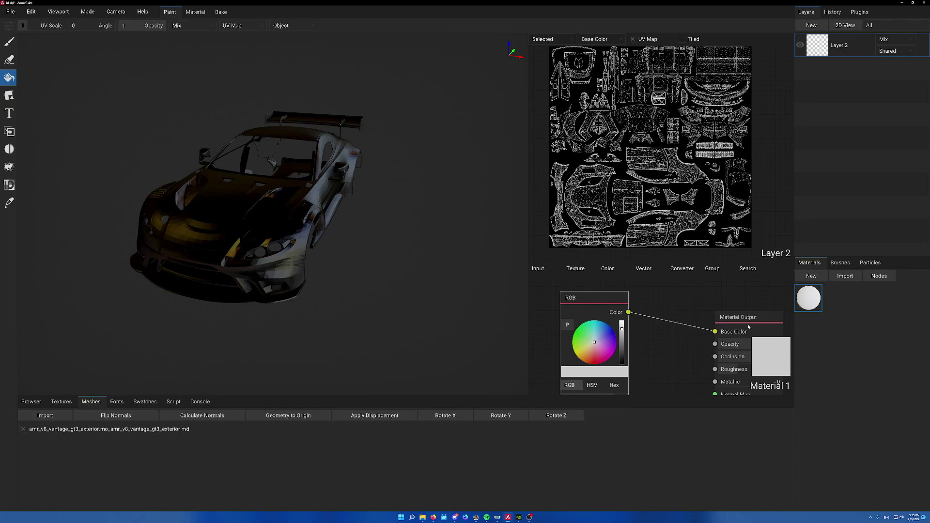
{"action": "left_click_drag", "start_coordinate": [750, 318], "coordinate": [720, 290]}
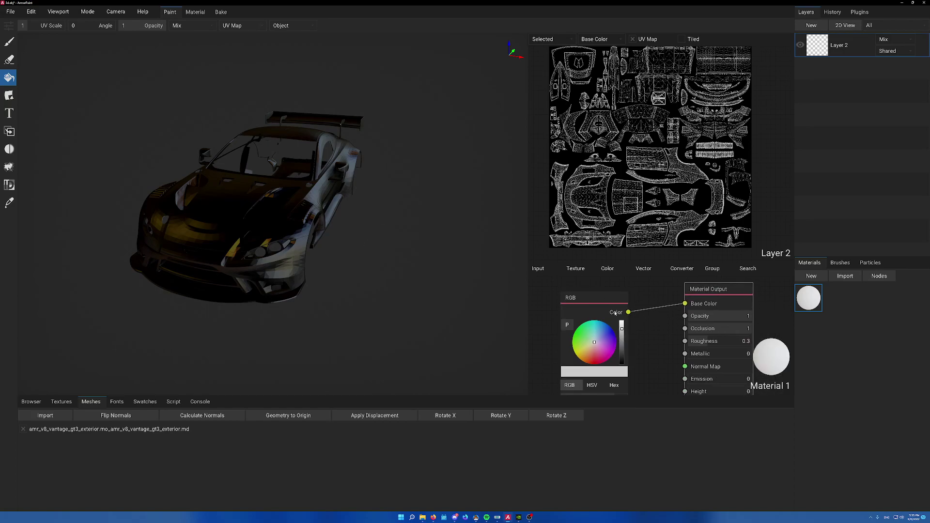
{"action": "mouse_move", "coordinate": [622, 330]}
{"action": "left_mouse_down"}
{"action": "mouse_move", "coordinate": [622, 339]}
{"action": "mouse_move", "coordinate": [621, 320]}
{"action": "mouse_move", "coordinate": [591, 347]}
{"action": "mouse_move", "coordinate": [606, 344]}
{"action": "mouse_move", "coordinate": [609, 353]}
{"action": "left_mouse_up"}
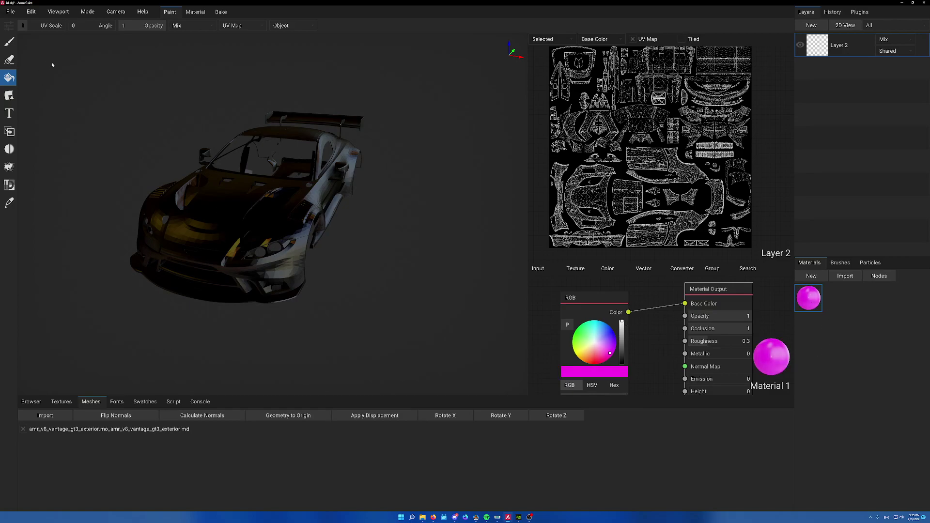
Step: Set the fill mode to UV Island and fill the car's hood with magenta
{"action": "left_click", "coordinate": [234, 25]}
{"action": "left_click", "coordinate": [283, 25]}
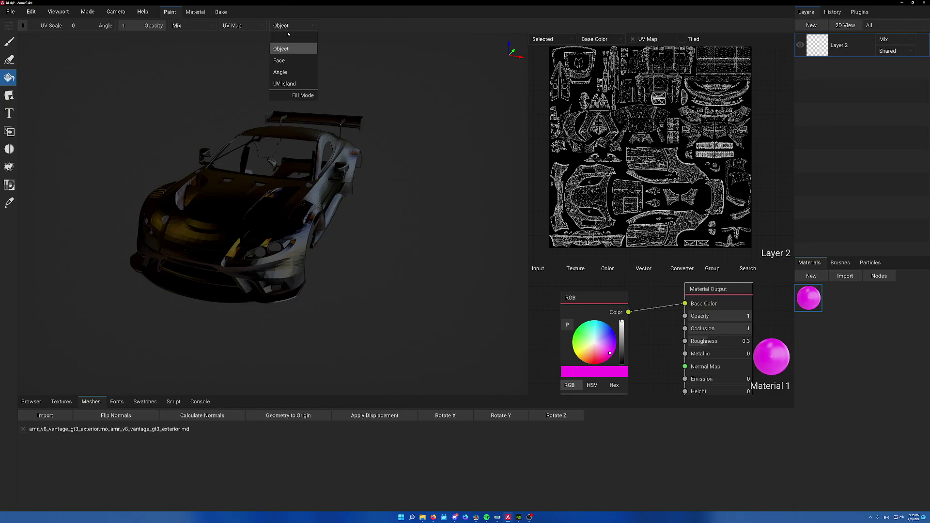
{"action": "left_click", "coordinate": [297, 83]}
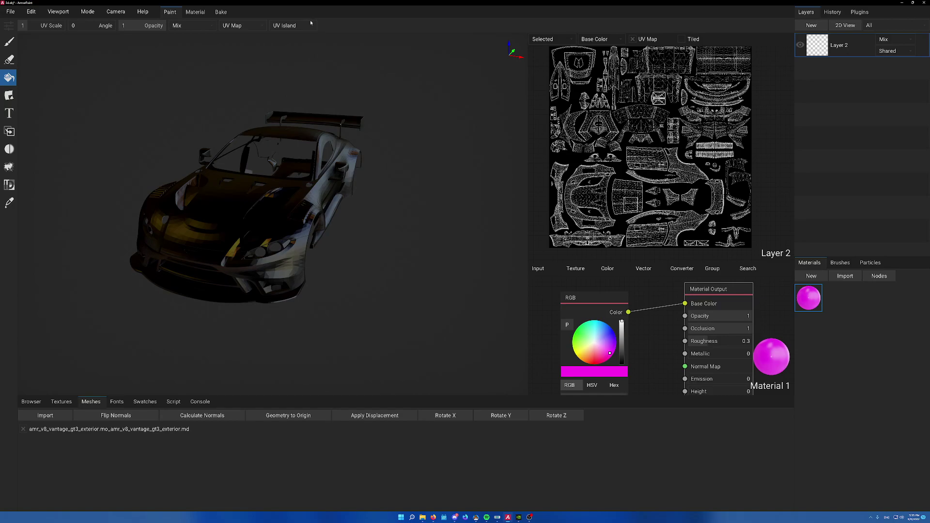
{"action": "right_click_drag", "start_coordinate": [281, 102], "coordinate": [321, 188]}
{"action": "left_click", "coordinate": [314, 192]}
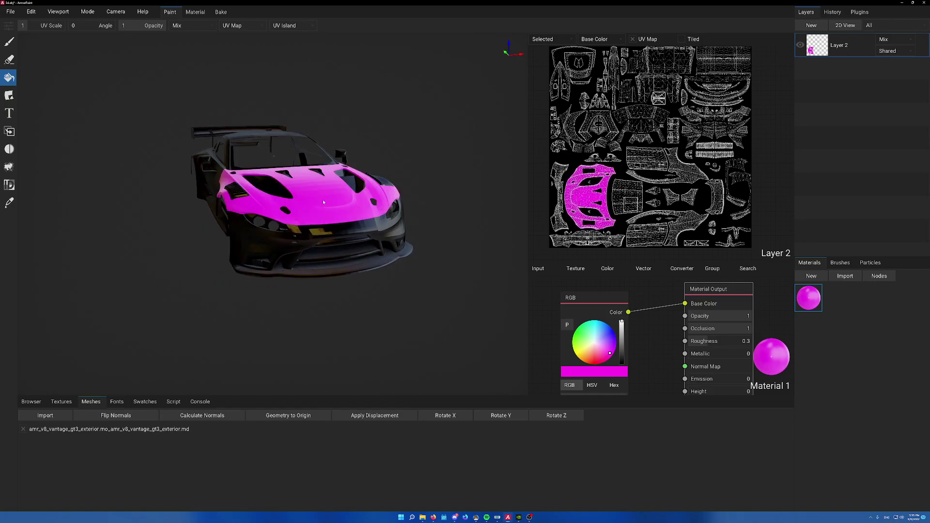
Step: Fill the front bumper and its small corner pieces with magenta
{"action": "right_click_drag", "start_coordinate": [330, 207], "coordinate": [332, 246]}
{"action": "left_click", "coordinate": [330, 251]}
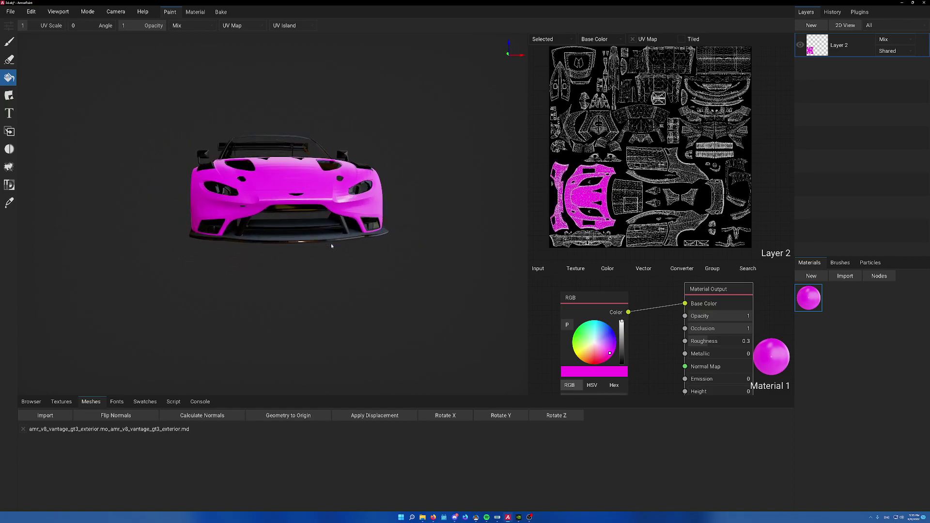
{"action": "left_click", "coordinate": [211, 229]}
{"action": "left_click", "coordinate": [215, 230]}
{"action": "left_click", "coordinate": [222, 224]}
{"action": "right_click_drag", "start_coordinate": [232, 232], "coordinate": [334, 215]}
{"action": "left_click", "coordinate": [350, 214]}
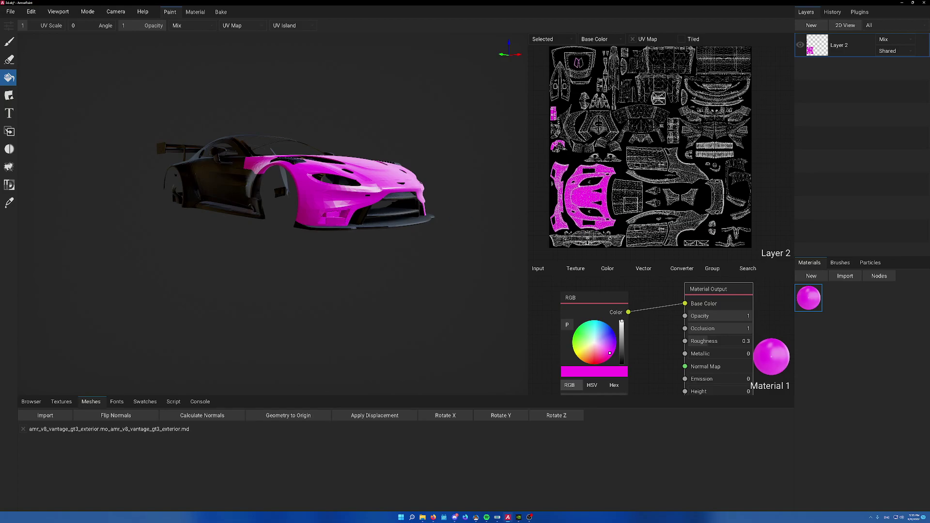
Step: Fill the car's right door and roof with magenta
{"action": "right_click_drag", "start_coordinate": [242, 222], "coordinate": [318, 245]}
{"action": "left_click", "coordinate": [309, 206]}
{"action": "right_click_drag", "start_coordinate": [296, 180], "coordinate": [276, 247]}
{"action": "left_click", "coordinate": [263, 173]}
{"action": "left_click", "coordinate": [263, 170]}
{"action": "right_click_drag", "start_coordinate": [262, 170], "coordinate": [252, 209]}
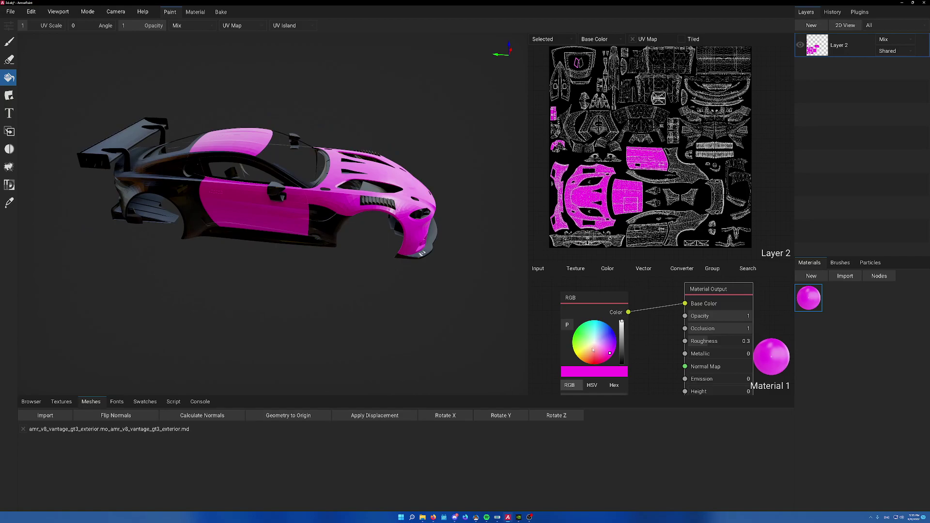
Step: Change the material color to yellow and fill the panel behind the right front wheel, both doors and the left mirror
{"action": "left_click_drag", "start_coordinate": [590, 350], "coordinate": [581, 350]}
{"action": "left_click", "coordinate": [320, 229]}
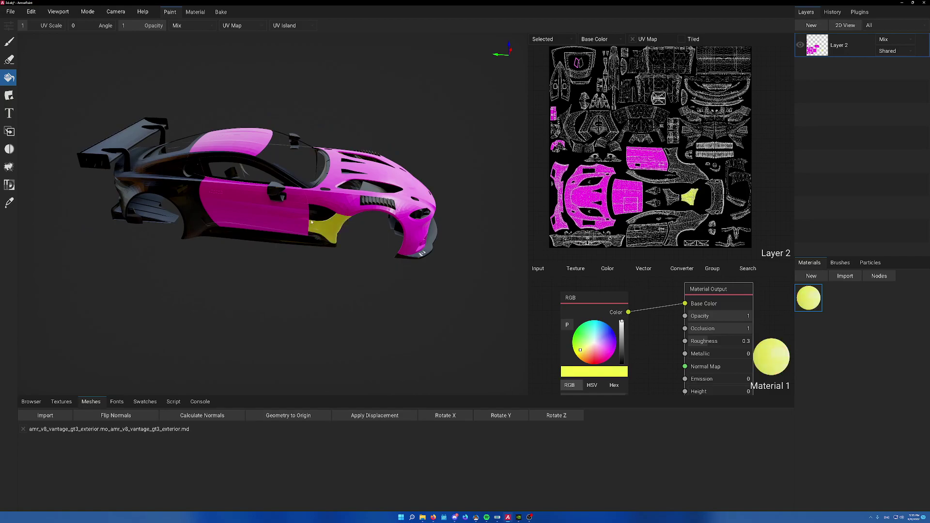
{"action": "left_click", "coordinate": [321, 214]}
{"action": "left_click", "coordinate": [281, 221]}
{"action": "right_click_drag", "start_coordinate": [477, 260], "coordinate": [225, 176]}
{"action": "left_click", "coordinate": [284, 204]}
{"action": "left_click", "coordinate": [282, 180]}
{"action": "left_click", "coordinate": [282, 180]}
Step: Paint freehand yellow brush strokes across the car's hood
{"action": "left_click", "coordinate": [7, 44]}
{"action": "right_click_drag", "start_coordinate": [318, 226], "coordinate": [315, 218]}
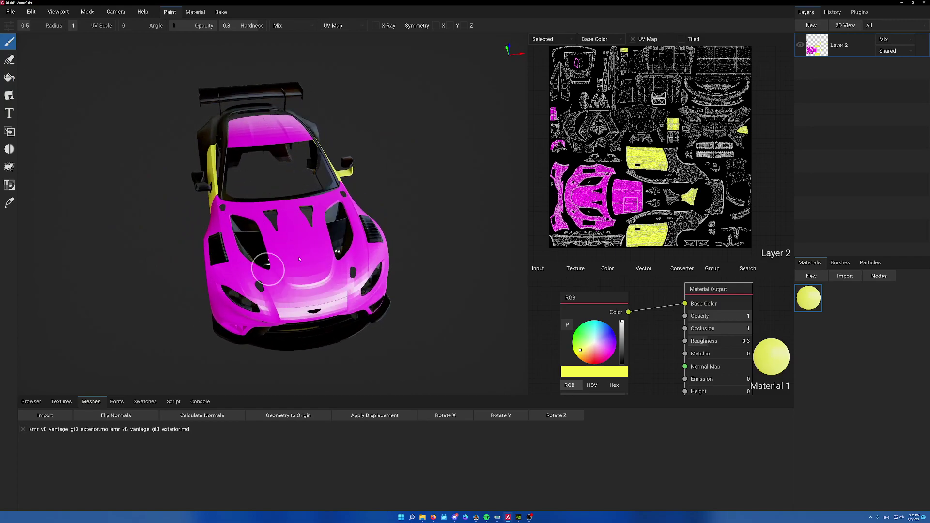
{"action": "left_click", "coordinate": [301, 237]}
{"action": "mouse_move", "coordinate": [302, 247]}
{"action": "left_mouse_down"}
{"action": "mouse_move", "coordinate": [279, 278]}
{"action": "mouse_move", "coordinate": [369, 272]}
{"action": "mouse_move", "coordinate": [284, 298]}
{"action": "mouse_move", "coordinate": [272, 238]}
{"action": "mouse_move", "coordinate": [244, 221]}
{"action": "mouse_move", "coordinate": [254, 242]}
{"action": "left_mouse_up"}
{"action": "right_click_drag", "start_coordinate": [262, 265], "coordinate": [283, 260]}
{"action": "left_click_drag", "start_coordinate": [284, 242], "coordinate": [286, 225]}
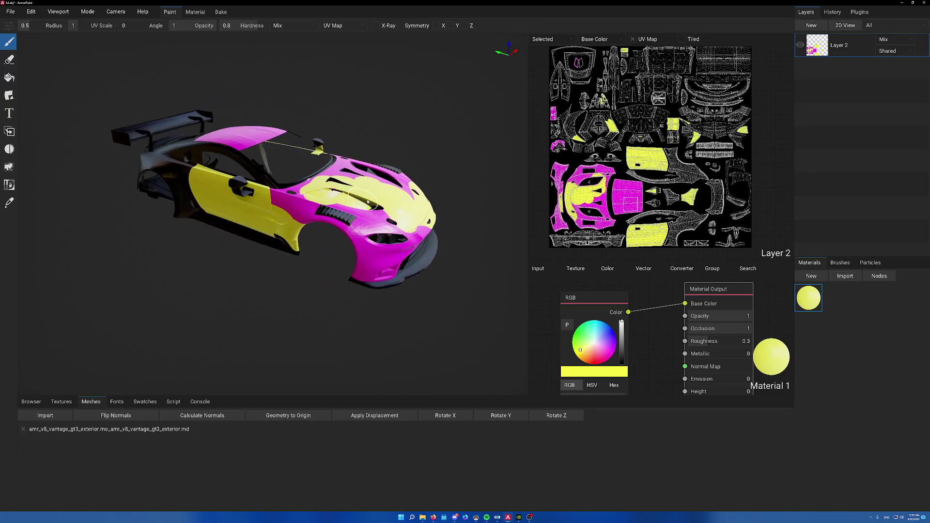
Step: Import the EXT_Skin2.png image as a texture
{"action": "right_click_drag", "start_coordinate": [356, 195], "coordinate": [203, 162]}
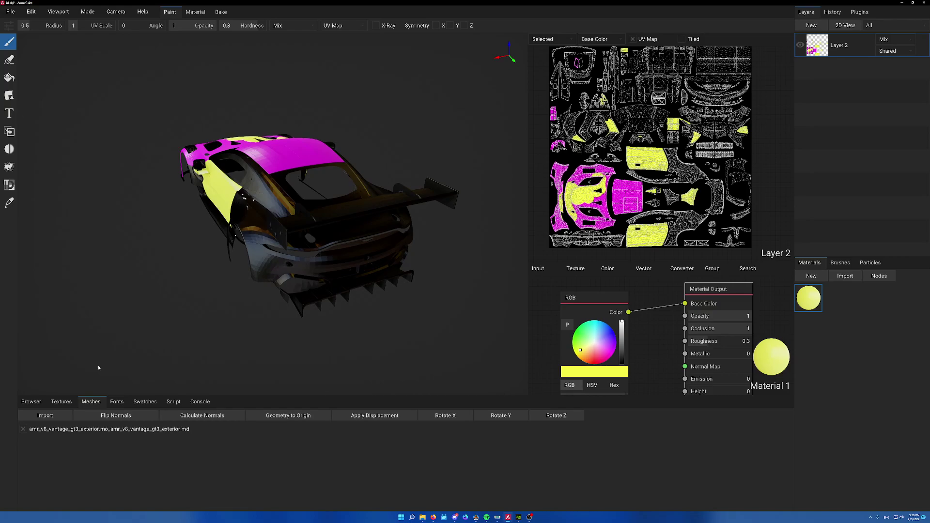
{"action": "left_click", "coordinate": [61, 402]}
{"action": "right_click_drag", "start_coordinate": [66, 383], "coordinate": [76, 354]}
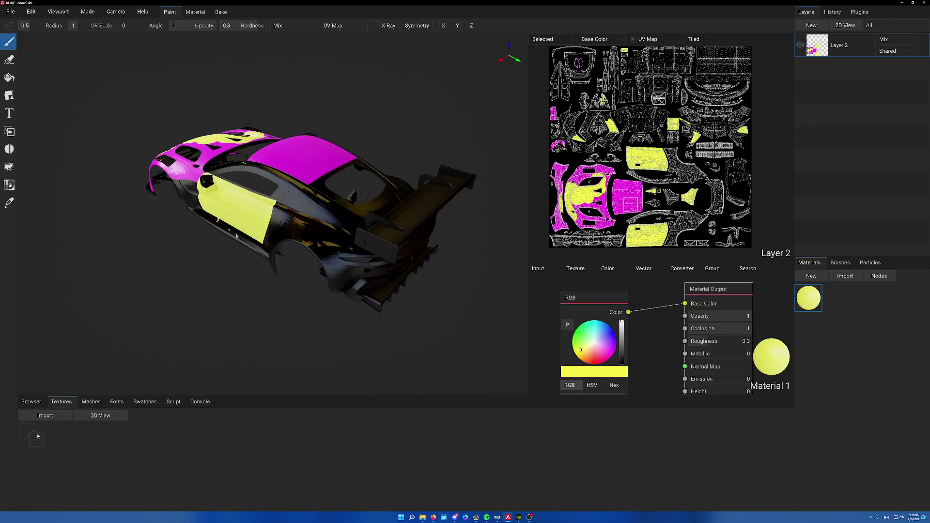
{"action": "left_click", "coordinate": [43, 417]}
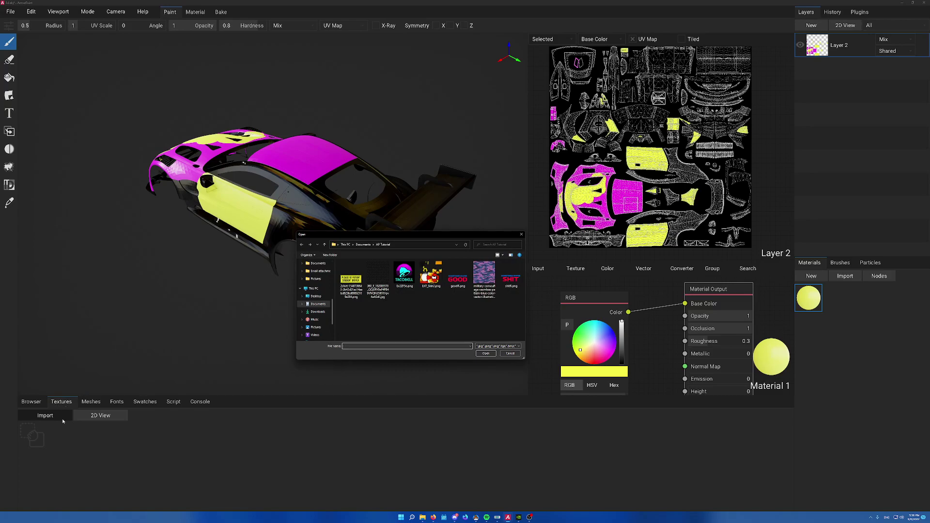
{"action": "double_click", "coordinate": [428, 283]}
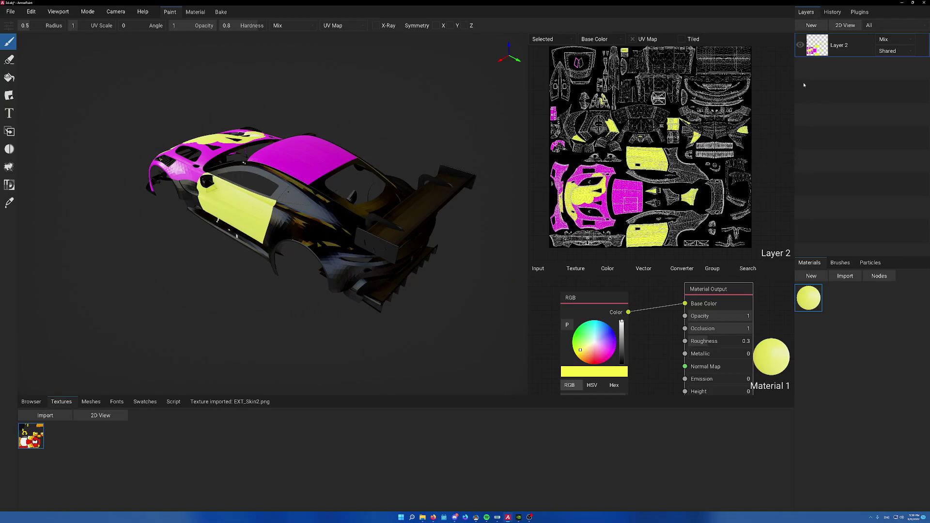
Step: Hide Layer 2 and create a new material with an EXT_Skin2.png Image Texture node in place of its RGB node
{"action": "left_click", "coordinate": [801, 45]}
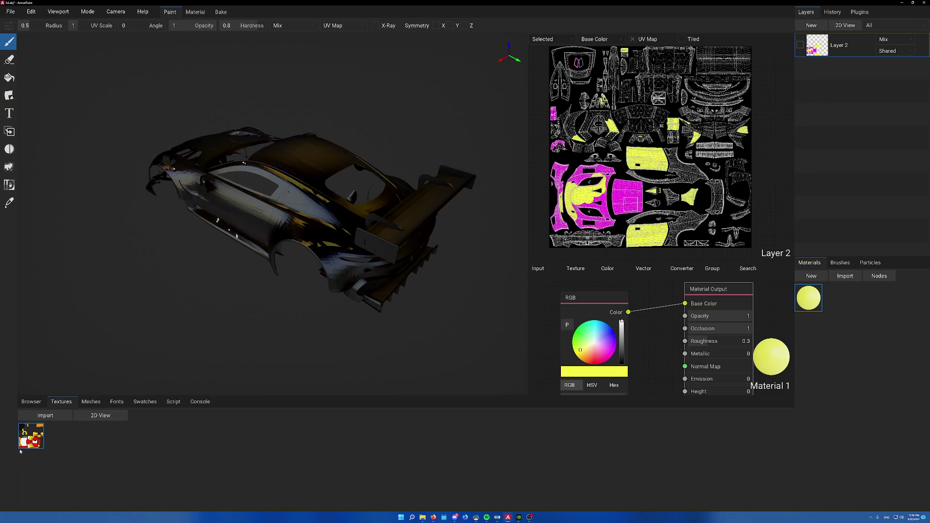
{"action": "left_click", "coordinate": [812, 276]}
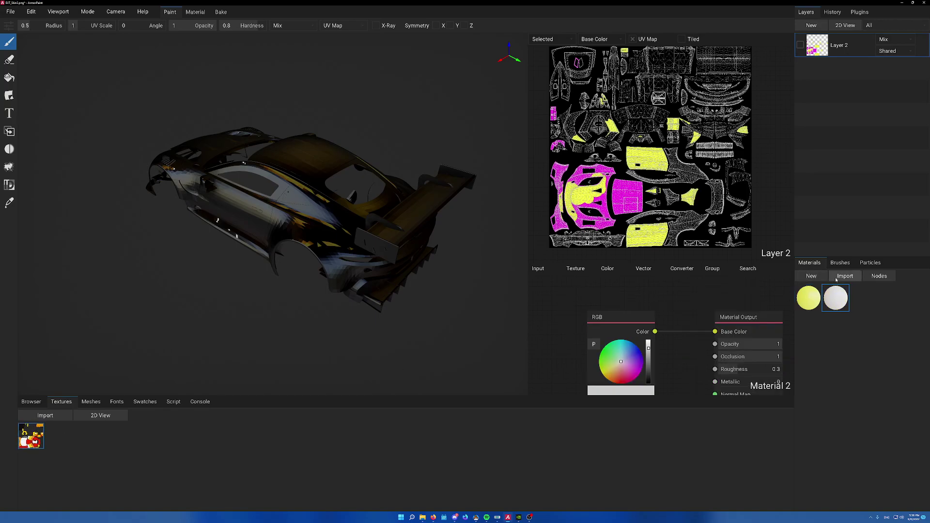
{"action": "left_click", "coordinate": [623, 322]}
{"action": "key", "text": "Delete"}
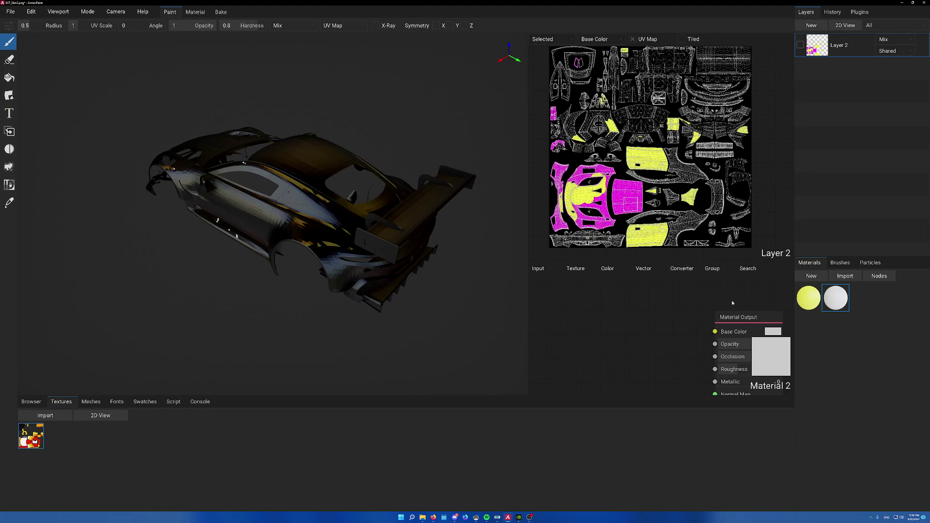
{"action": "left_click_drag", "start_coordinate": [31, 436], "coordinate": [564, 307]}
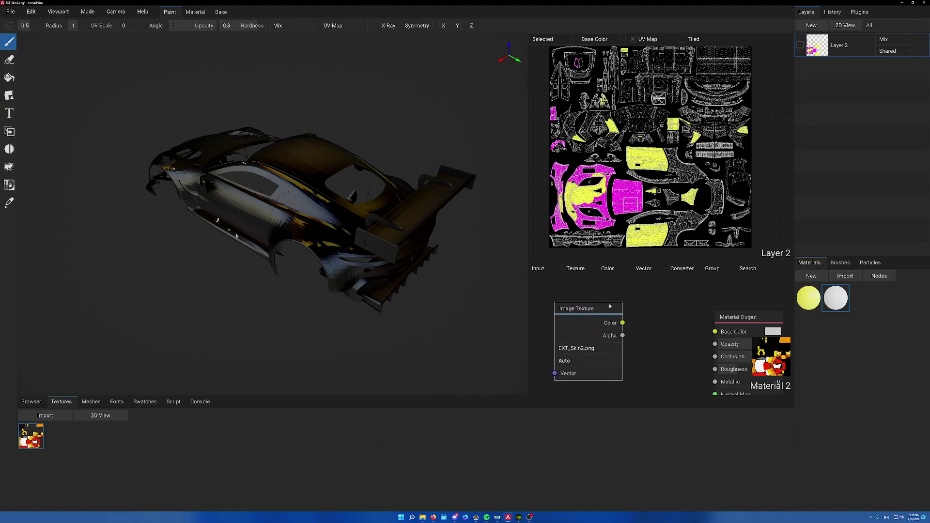
Step: Connect the Image Texture node's Color and Alpha outputs to the Material Output's Base Color and Opacity
{"action": "left_click_drag", "start_coordinate": [723, 328], "coordinate": [687, 311]}
{"action": "left_click_drag", "start_coordinate": [623, 323], "coordinate": [678, 315]}
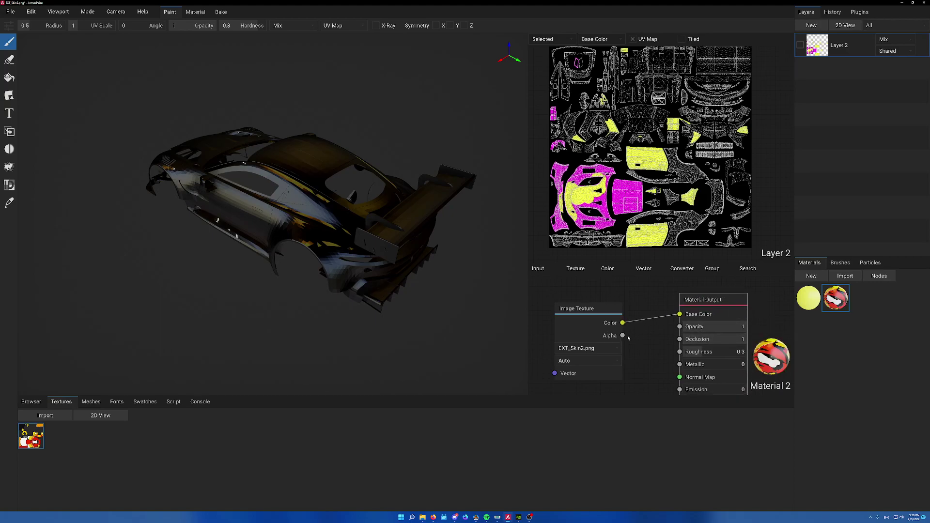
{"action": "left_click_drag", "start_coordinate": [623, 335], "coordinate": [680, 327]}
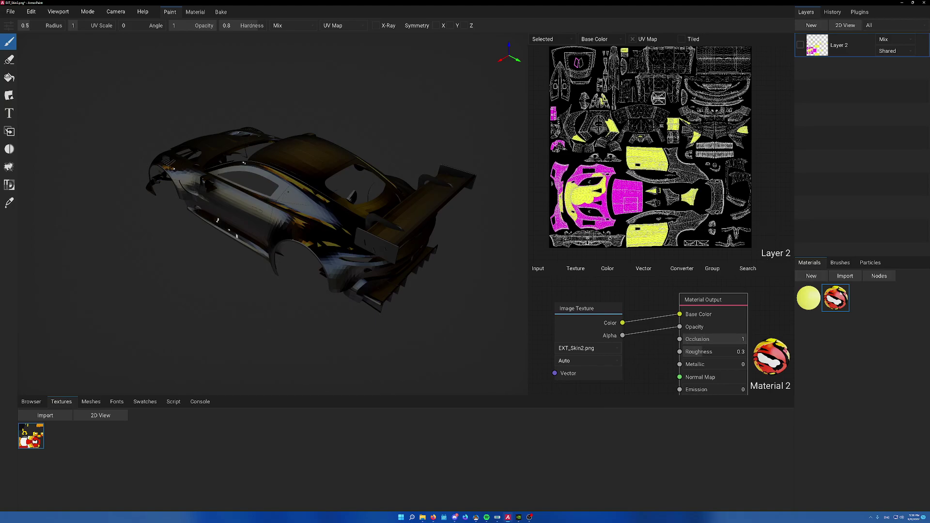
Step: Apply the EXT_Skin2.png material to the whole car as a fill layer above Layer 2
{"action": "left_click_drag", "start_coordinate": [836, 298], "coordinate": [824, 53]}
{"action": "right_click_drag", "start_coordinate": [173, 305], "coordinate": [343, 297]}
{"action": "right_click_drag", "start_coordinate": [362, 166], "coordinate": [342, 182]}
Step: Convert the livery fill layer to a paint layer
{"action": "right_click", "coordinate": [838, 45]}
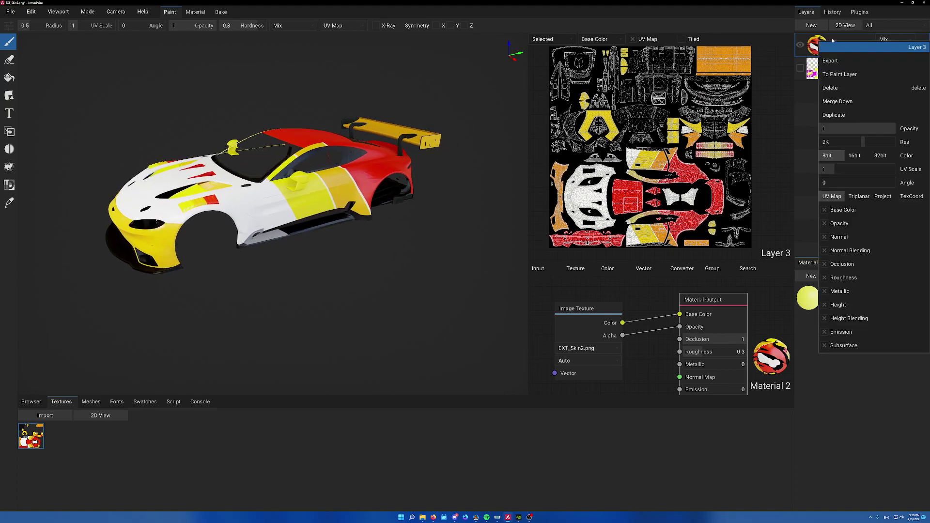
{"action": "left_click", "coordinate": [326, 260]}
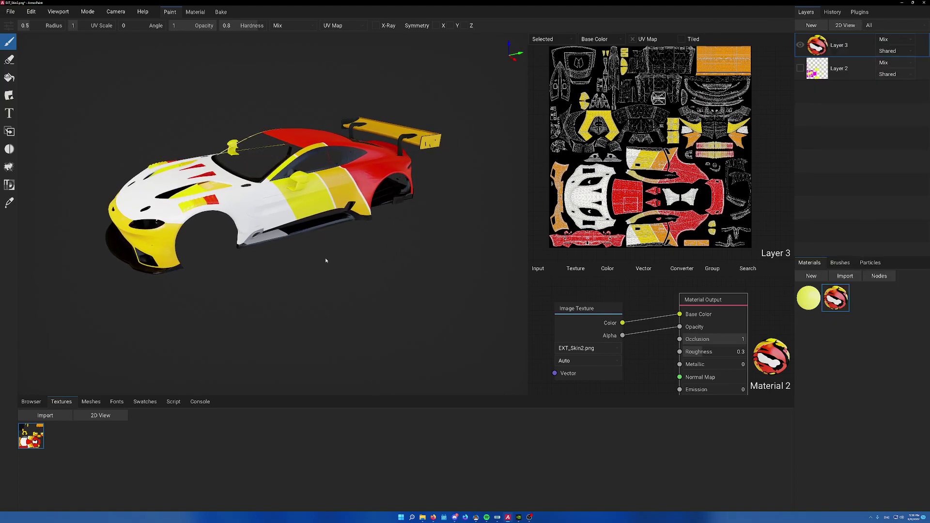
{"action": "right_click_drag", "start_coordinate": [326, 260], "coordinate": [373, 284]}
{"action": "right_click", "coordinate": [849, 52]}
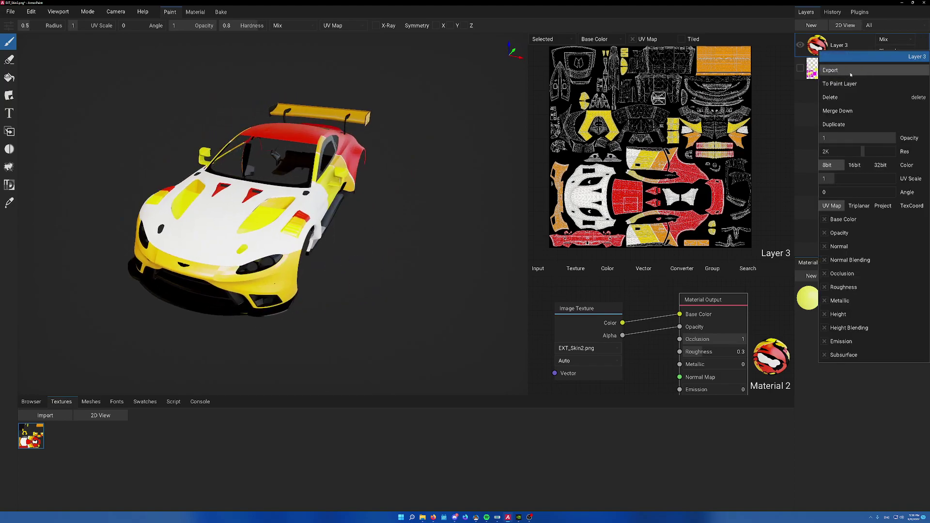
{"action": "left_click", "coordinate": [838, 82]}
{"action": "right_click_drag", "start_coordinate": [307, 209], "coordinate": [351, 211]}
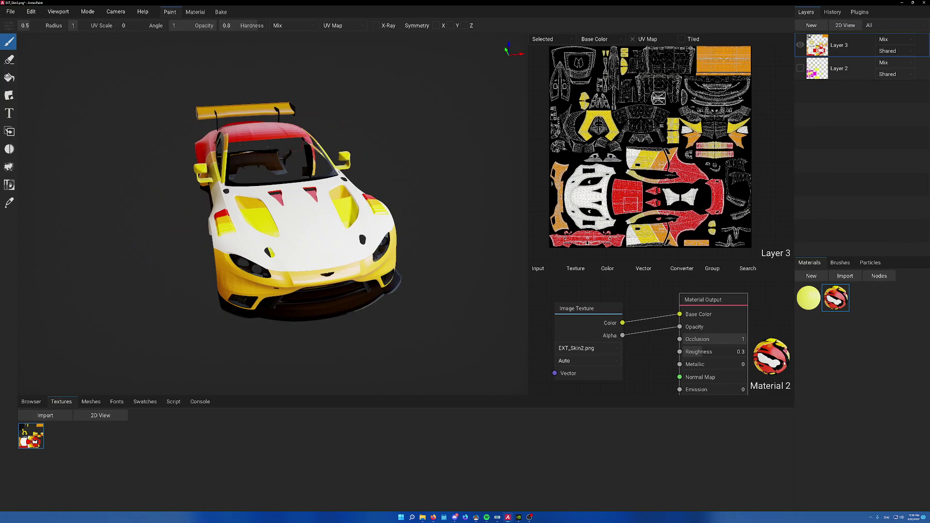
Step: Try painting a freehand stroke across the hood of the livery with the yellow material, and undo it
{"action": "left_click", "coordinate": [808, 298]}
{"action": "left_click", "coordinate": [320, 240]}
{"action": "mouse_move", "coordinate": [318, 244]}
{"action": "left_mouse_down"}
{"action": "mouse_move", "coordinate": [283, 279]}
{"action": "mouse_move", "coordinate": [271, 223]}
{"action": "mouse_move", "coordinate": [242, 271]}
{"action": "mouse_move", "coordinate": [256, 273]}
{"action": "left_mouse_up"}
{"action": "key", "text": "ctrl+z"}
Step: Hide Layer 3 and import military-camouflage-seamless-pattern-blue-color-vector-illustration-image.png as a texture
{"action": "right_click_drag", "start_coordinate": [102, 345], "coordinate": [167, 324]}
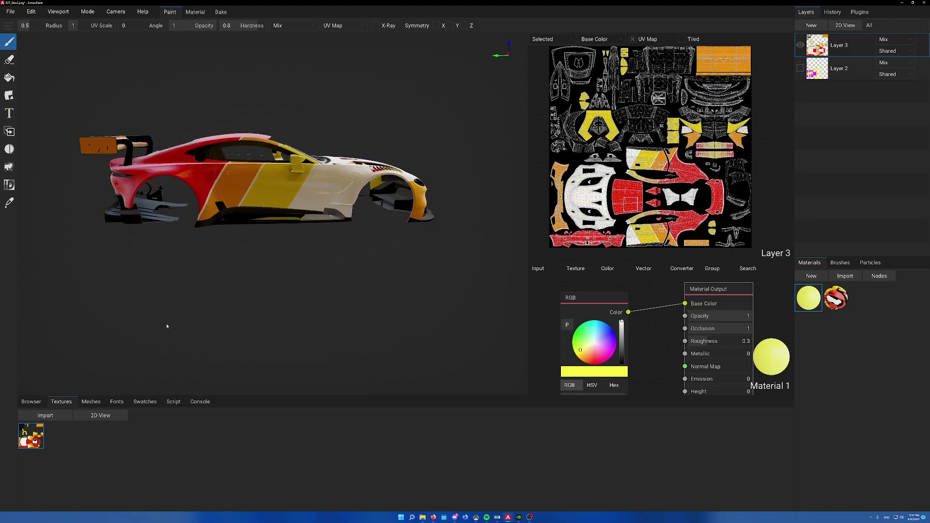
{"action": "left_click", "coordinate": [800, 45]}
{"action": "right_click_drag", "start_coordinate": [288, 292], "coordinate": [204, 308]}
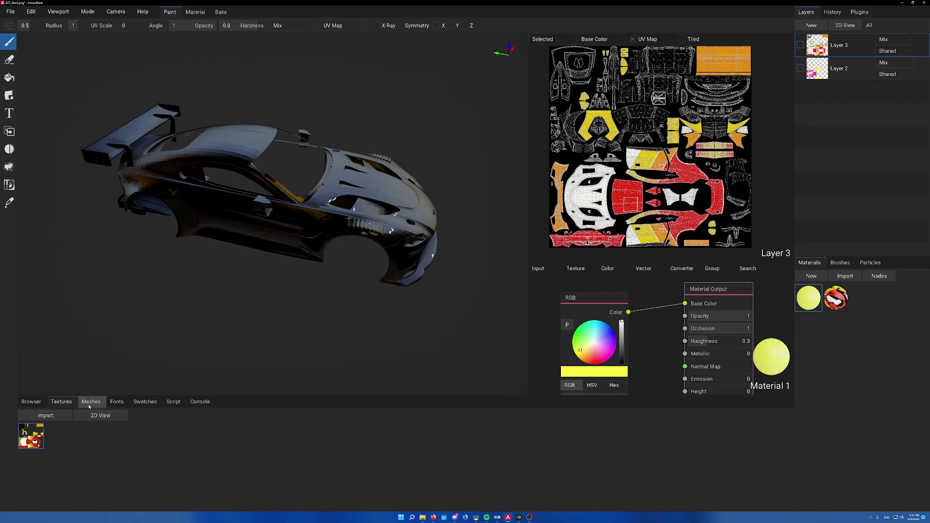
{"action": "left_click", "coordinate": [45, 416]}
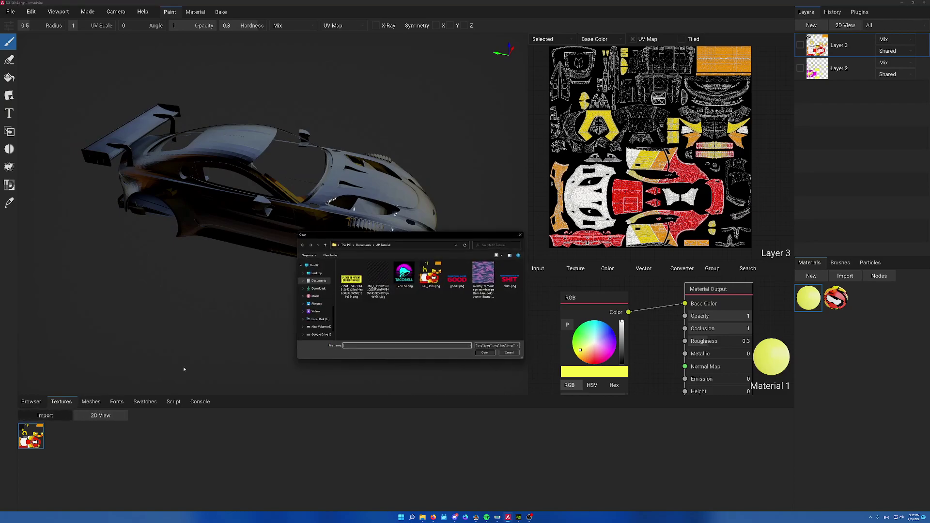
{"action": "double_click", "coordinate": [481, 278]}
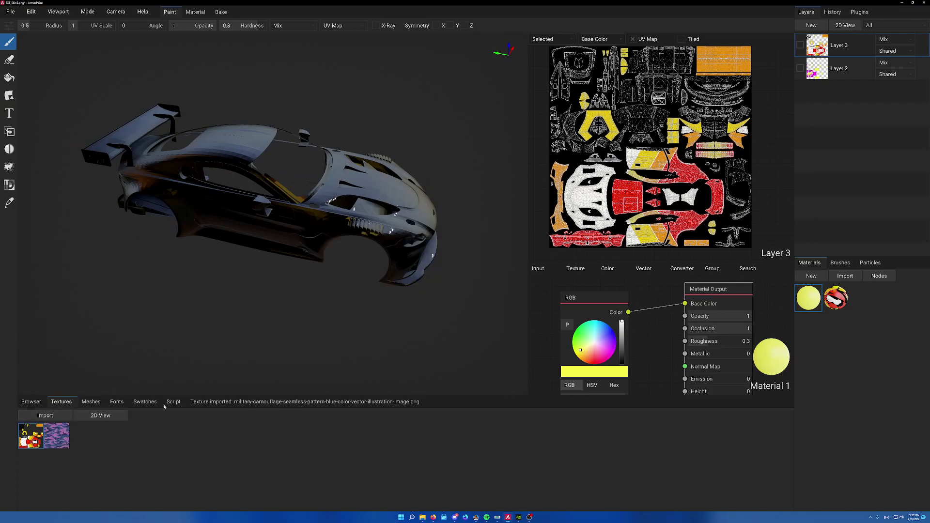
Step: Create a new material with the camouflage Image Texture replacing its RGB node, linking Color to Base Color and Alpha to Opacity
{"action": "left_click", "coordinate": [811, 276]}
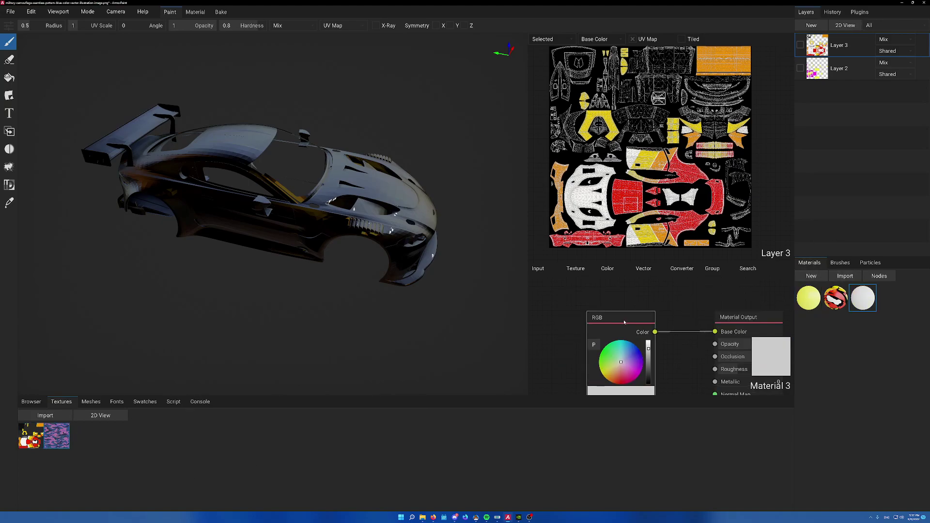
{"action": "key", "text": "Delete"}
{"action": "left_click_drag", "start_coordinate": [61, 440], "coordinate": [575, 309]}
{"action": "left_click_drag", "start_coordinate": [723, 316], "coordinate": [665, 289]}
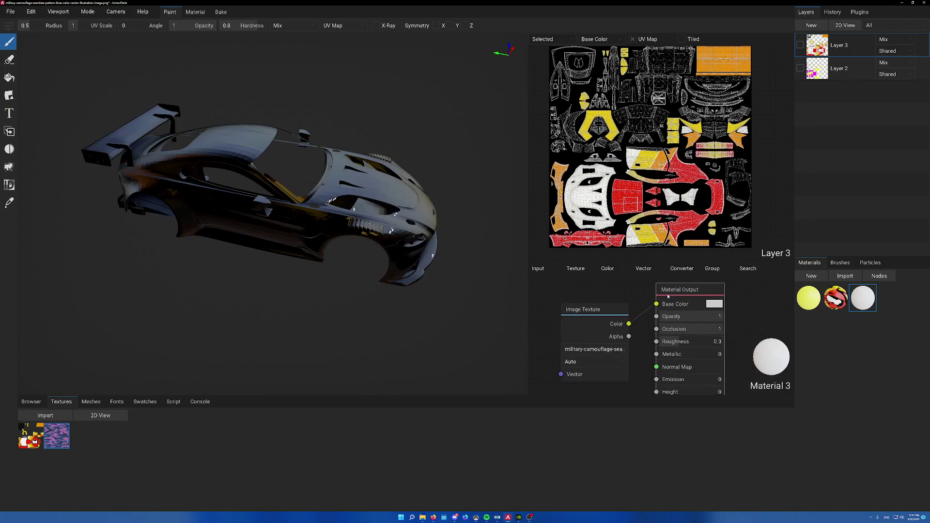
{"action": "left_click_drag", "start_coordinate": [668, 297], "coordinate": [656, 317]}
Step: Turn the camouflage material into a fill layer covering the car
{"action": "right_click", "coordinate": [863, 301]}
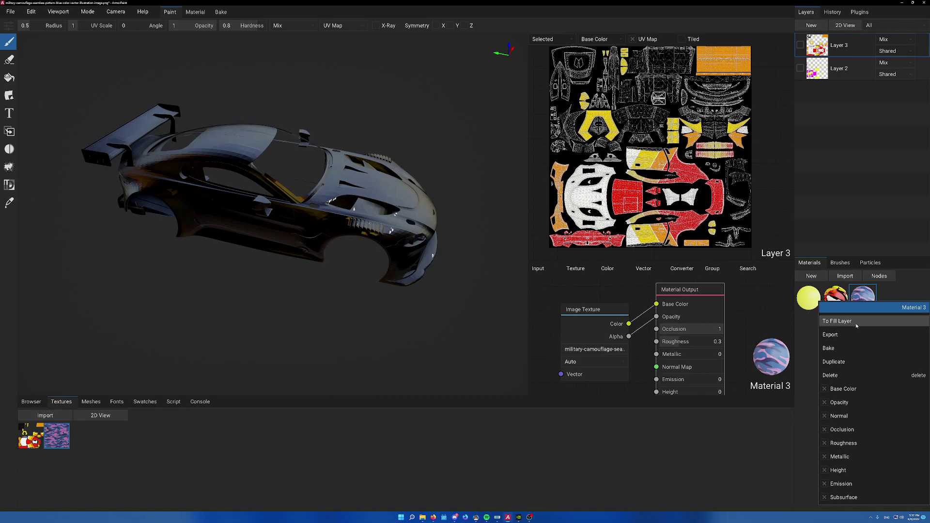
{"action": "left_click", "coordinate": [856, 322]}
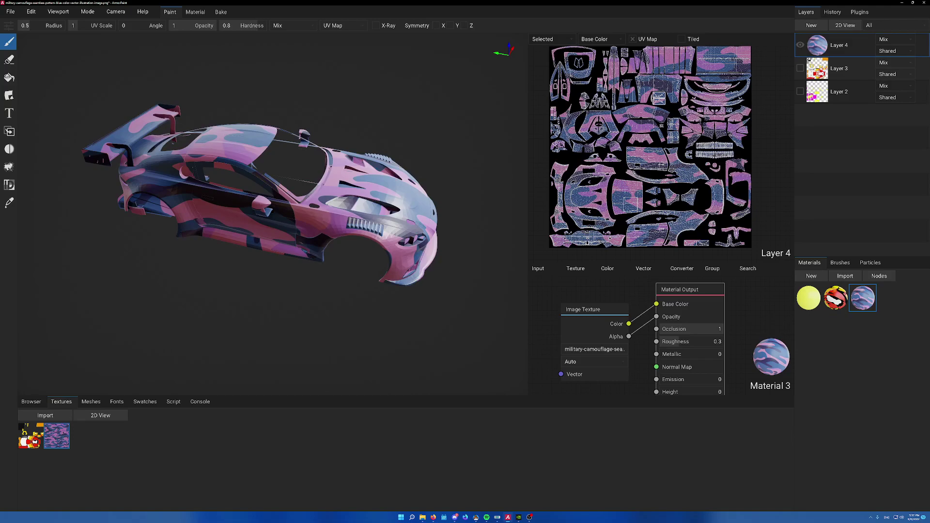
{"action": "right_click_drag", "start_coordinate": [330, 265], "coordinate": [294, 273]}
Step: Set Layer 4's mapping to Triplanar and its resolution to 4K
{"action": "right_click", "coordinate": [851, 44]}
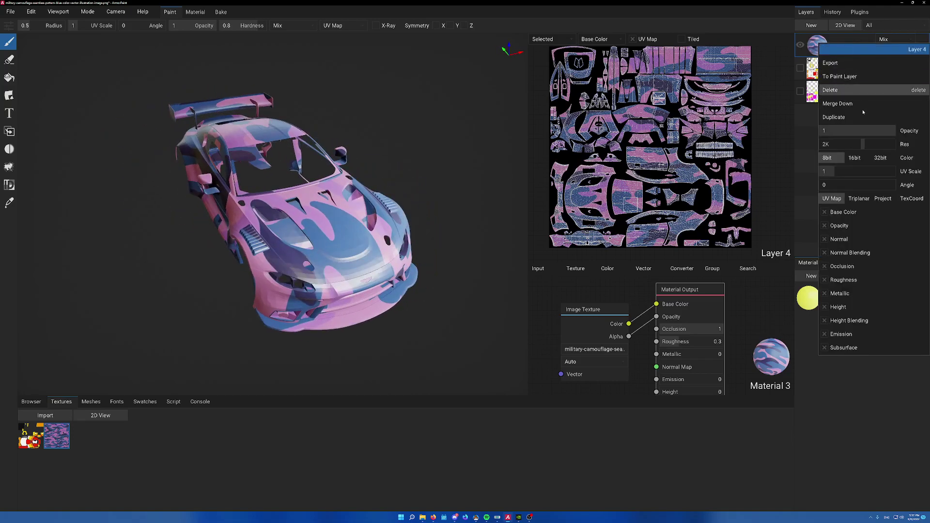
{"action": "left_click", "coordinate": [863, 200]}
{"action": "left_click", "coordinate": [456, 234]}
{"action": "right_click", "coordinate": [849, 43]}
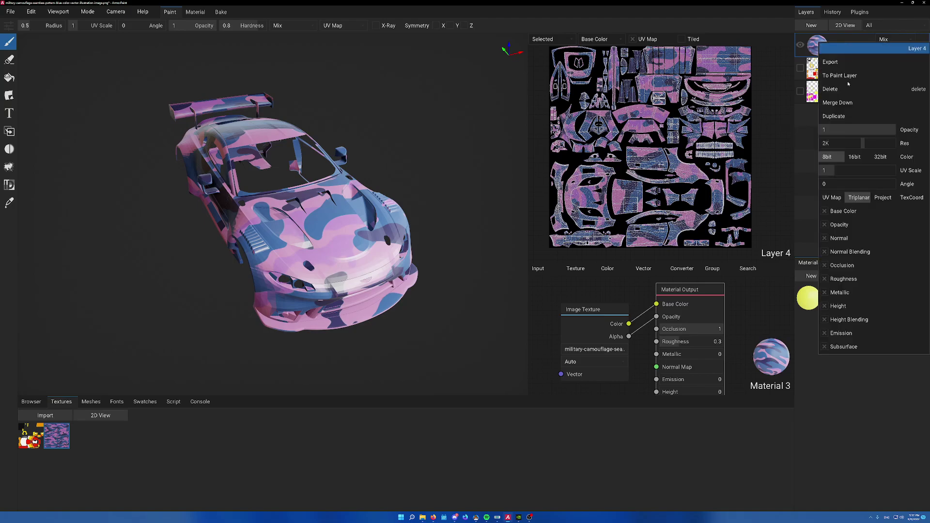
{"action": "left_click", "coordinate": [869, 144]}
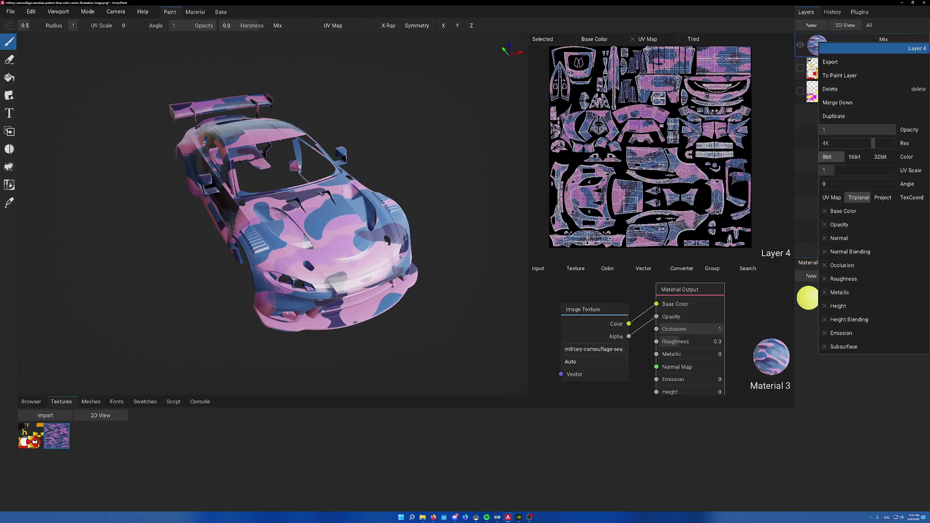
{"action": "left_click", "coordinate": [386, 243]}
{"action": "right_click_drag", "start_coordinate": [386, 243], "coordinate": [365, 236]}
Step: Set Layer 4's UV scale to 10
{"action": "right_click", "coordinate": [821, 44]}
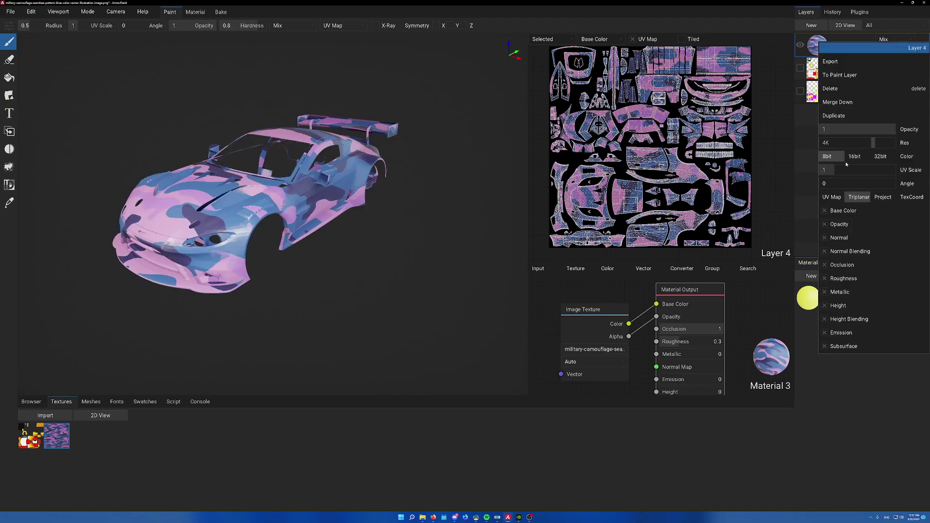
{"action": "left_click", "coordinate": [828, 173]}
{"action": "type", "text": "0"}
{"action": "key", "text": "Return"}
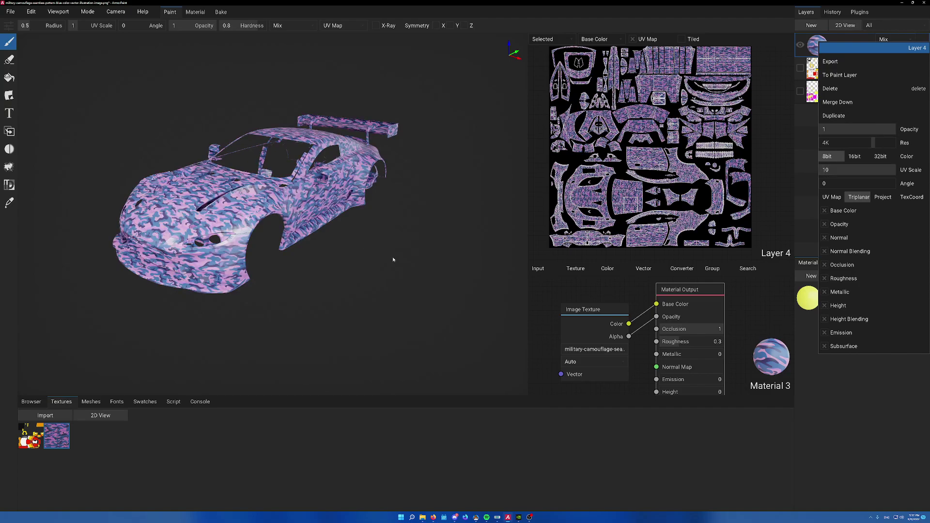
{"action": "right_click_drag", "start_coordinate": [367, 257], "coordinate": [334, 249]}
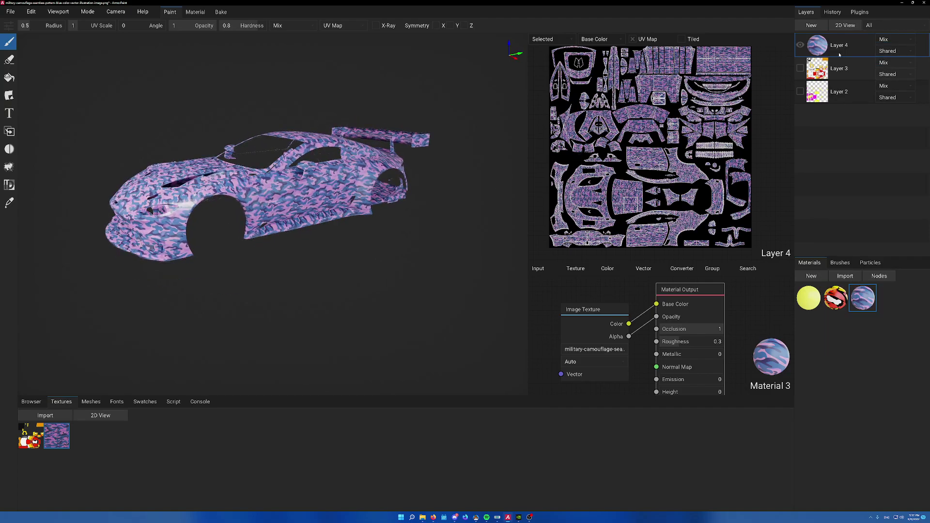
Step: Set Layer 4's UV scale to 7
{"action": "right_click", "coordinate": [822, 46]}
{"action": "left_click", "coordinate": [829, 181]}
{"action": "type", "text": "0"}
{"action": "key", "text": "Return"}
{"action": "left_click", "coordinate": [845, 181]}
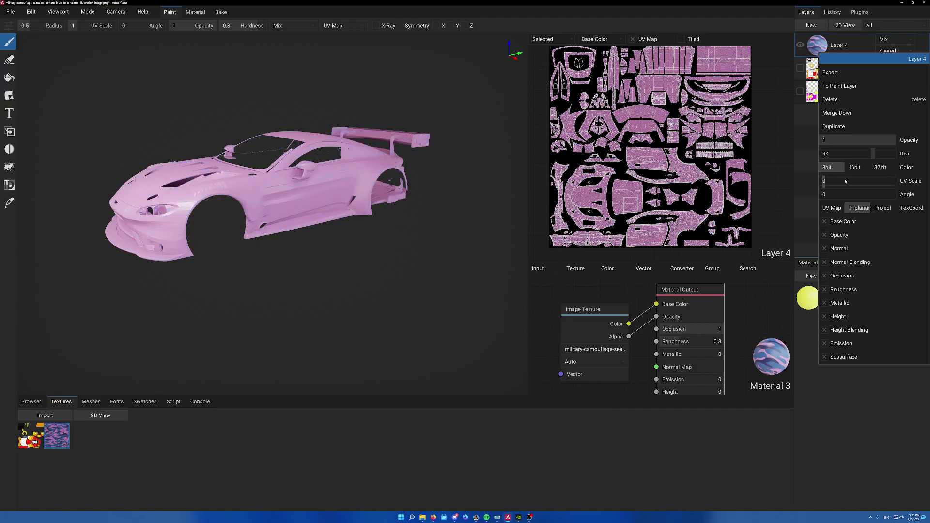
{"action": "type", "text": "7"}
{"action": "key", "text": "Return"}
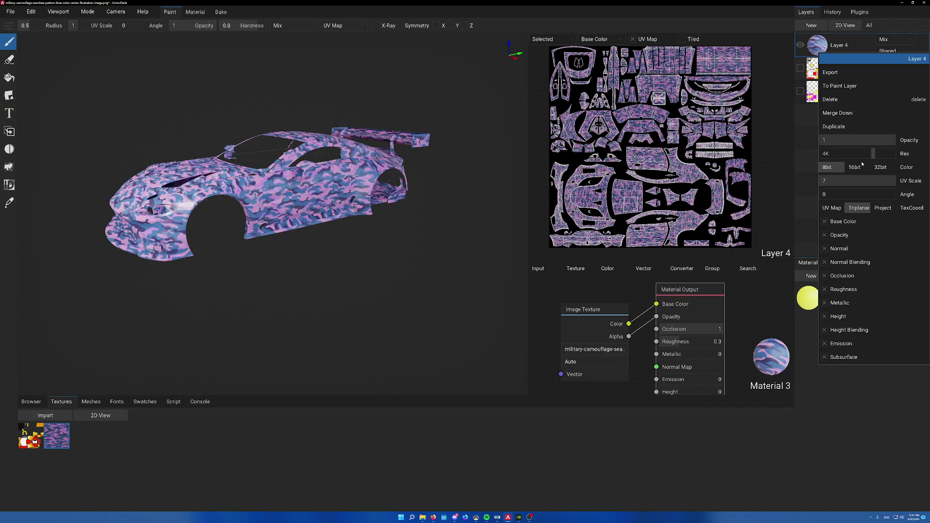
{"action": "left_click", "coordinate": [259, 253]}
Step: Examine the camouflage pattern up close on the car's side and around its front
{"action": "mouse_move", "coordinate": [259, 253]}
{"action": "right_mouse_down"}
{"action": "mouse_move", "coordinate": [296, 247]}
{"action": "mouse_move", "coordinate": [257, 232]}
{"action": "mouse_move", "coordinate": [274, 244]}
{"action": "right_mouse_up"}
{"action": "scroll", "coordinate": [258, 232], "scroll_direction": "up", "scroll_amount": 4}
{"action": "scroll", "coordinate": [258, 233], "scroll_direction": "up", "scroll_amount": 4}
{"action": "scroll", "coordinate": [273, 245], "scroll_direction": "down", "scroll_amount": 6}
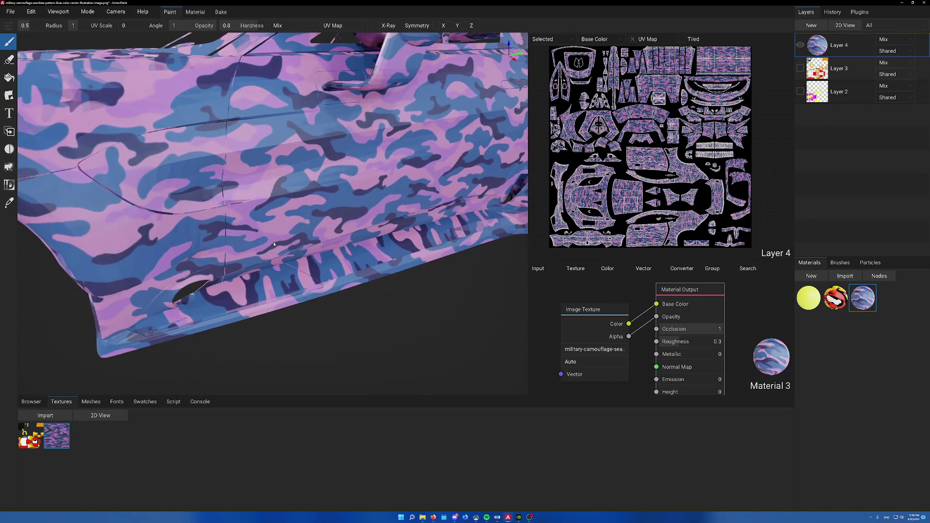
{"action": "mouse_move", "coordinate": [242, 293]}
{"action": "right_mouse_down"}
{"action": "mouse_move", "coordinate": [305, 286]}
{"action": "mouse_move", "coordinate": [245, 289]}
{"action": "mouse_move", "coordinate": [255, 290]}
{"action": "right_mouse_up"}
{"action": "right_click_drag", "start_coordinate": [392, 246], "coordinate": [521, 197]}
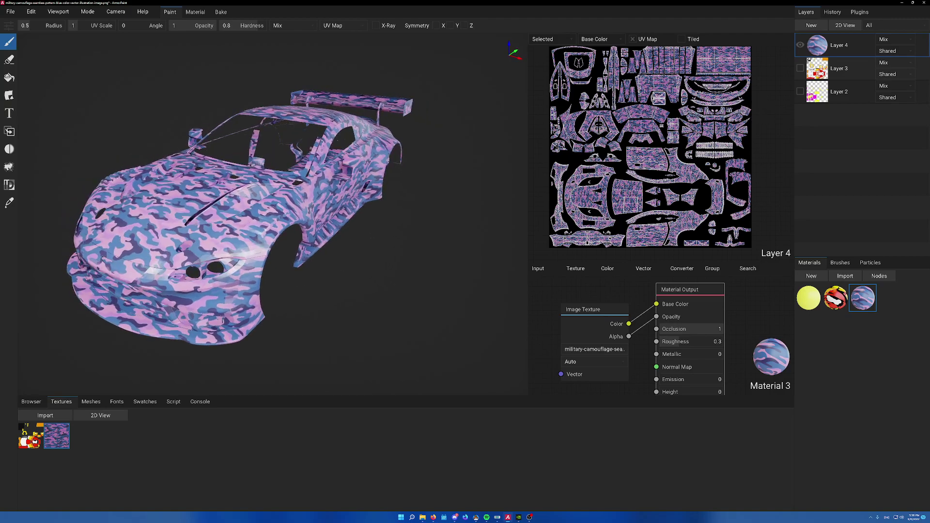
{"action": "right_click", "coordinate": [848, 43]}
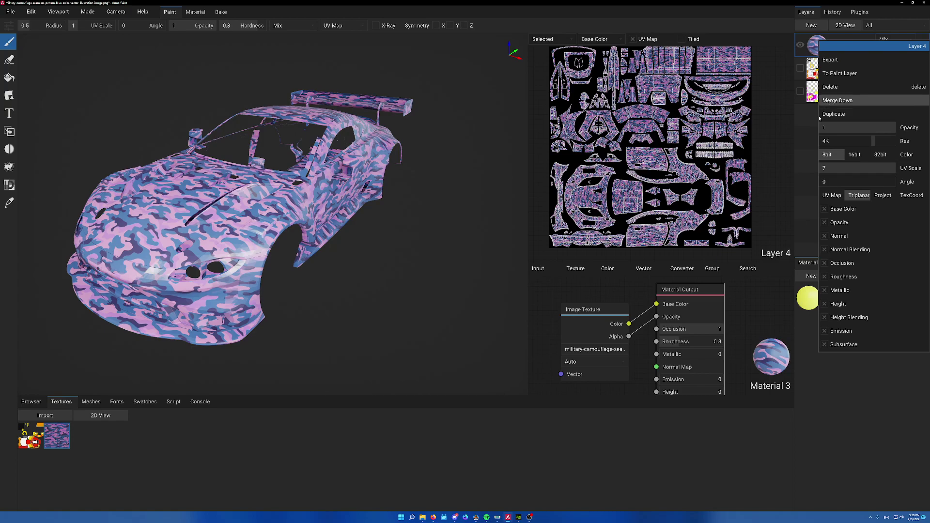
{"action": "left_click", "coordinate": [803, 137]}
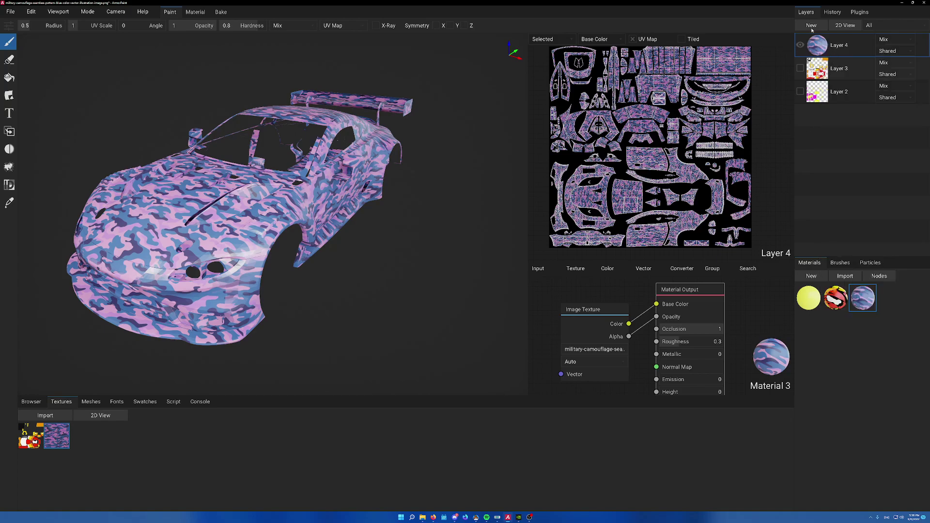
Step: Add a black mask to Layer 4
{"action": "left_click", "coordinate": [813, 30]}
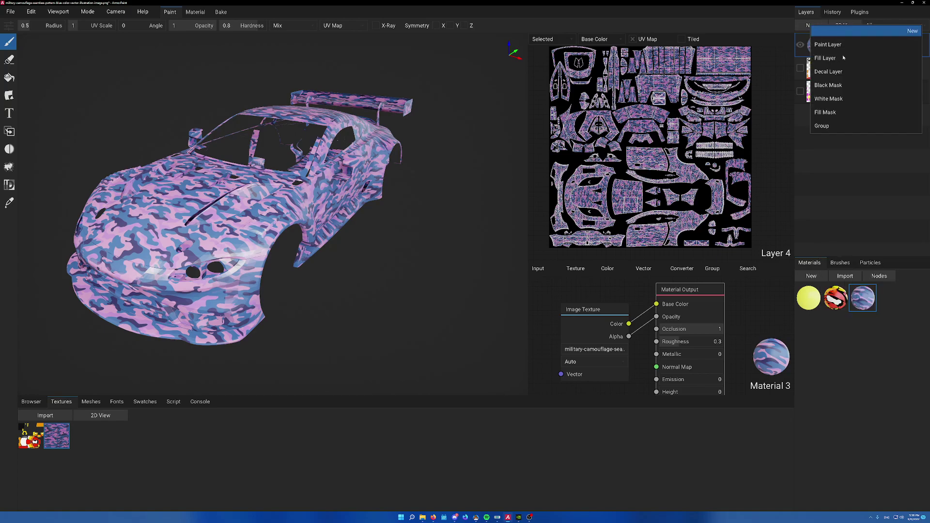
{"action": "left_click", "coordinate": [843, 85]}
{"action": "right_click_drag", "start_coordinate": [380, 201], "coordinate": [404, 200]}
Step: Change the yellow material's color to white and switch to the Fill tool
{"action": "left_click", "coordinate": [808, 298]}
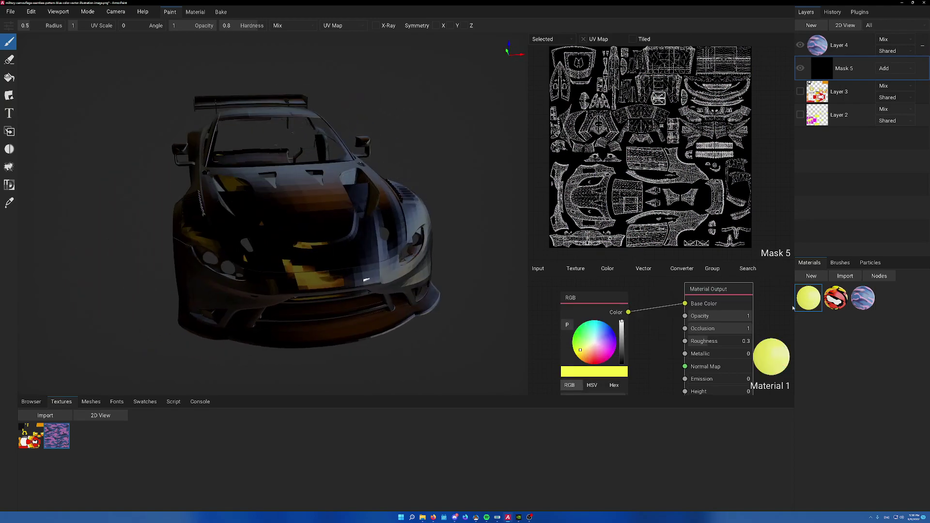
{"action": "left_click", "coordinate": [596, 343]}
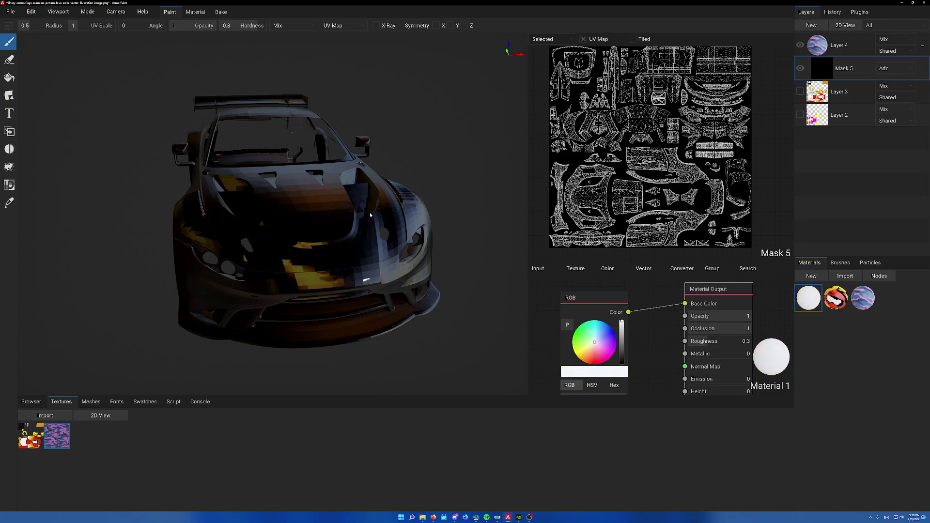
{"action": "left_click", "coordinate": [4, 80]}
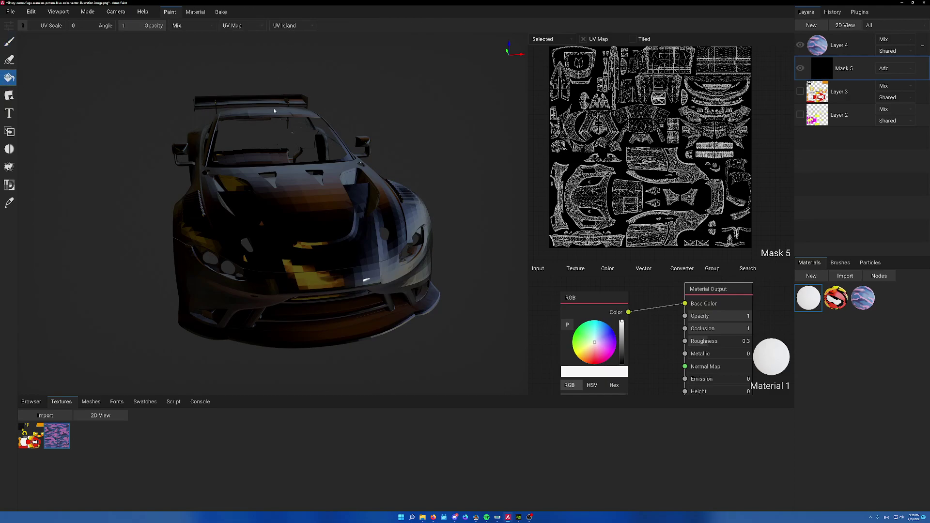
{"action": "right_click_drag", "start_coordinate": [274, 113], "coordinate": [272, 134]}
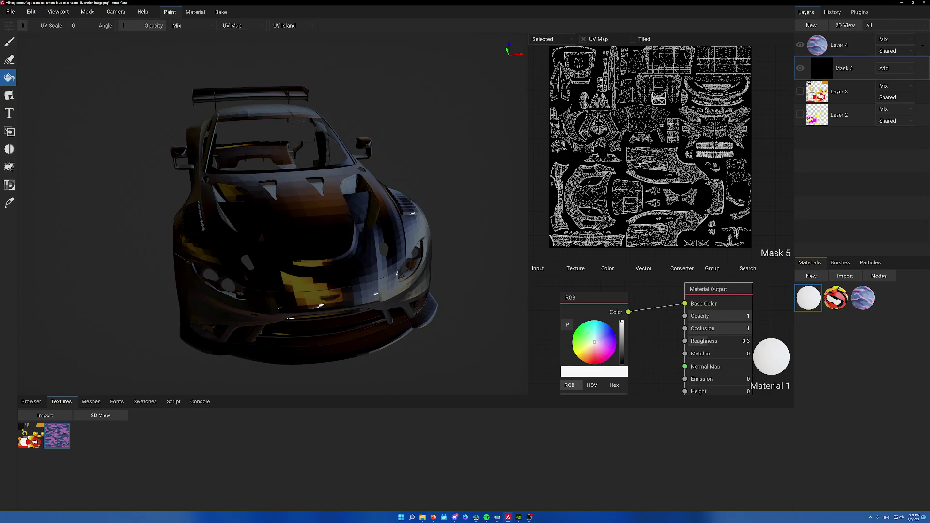
{"action": "left_click_drag", "start_coordinate": [622, 337], "coordinate": [615, 379]}
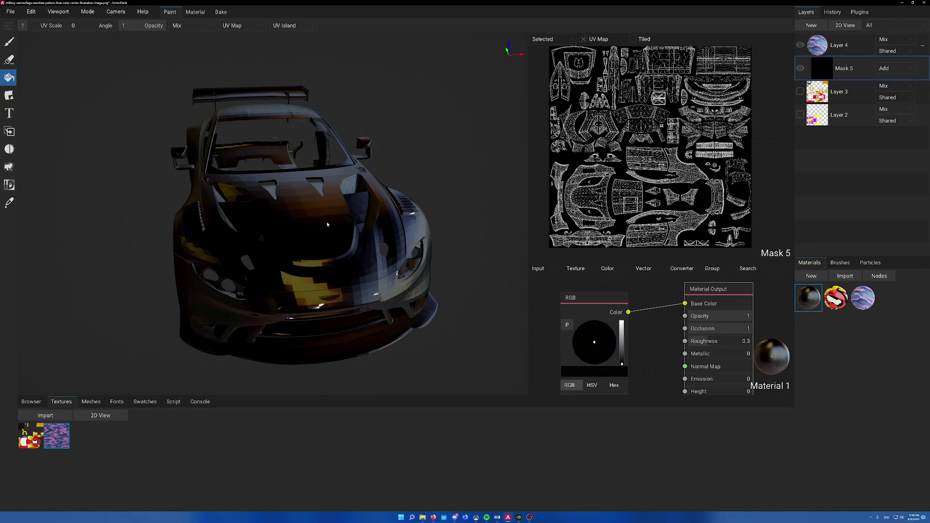
{"action": "left_click_drag", "start_coordinate": [622, 340], "coordinate": [623, 299]}
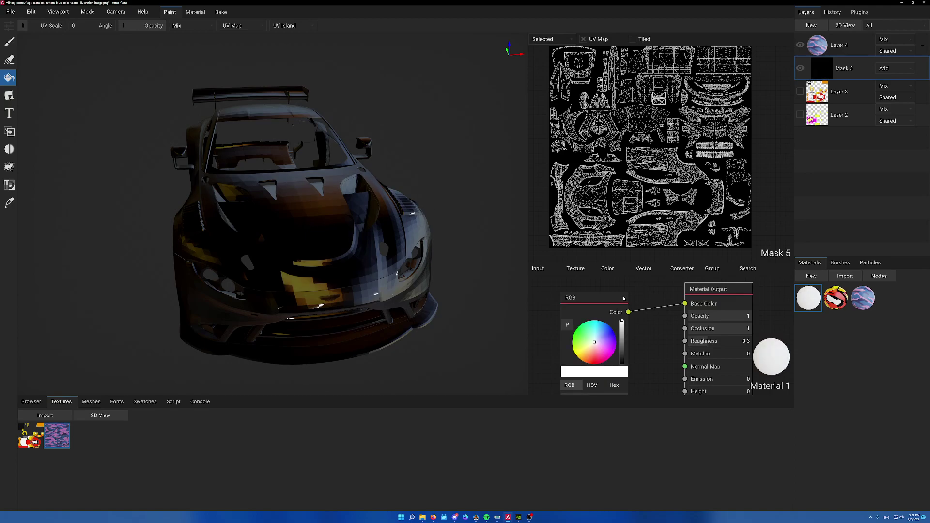
Step: Undo a trial fill on the hood and fill the car's right door with white on Layer 4's mask
{"action": "left_click", "coordinate": [304, 224]}
{"action": "key", "text": "ctrl+z"}
{"action": "key", "text": "ctrl+3"}
{"action": "left_click", "coordinate": [304, 185]}
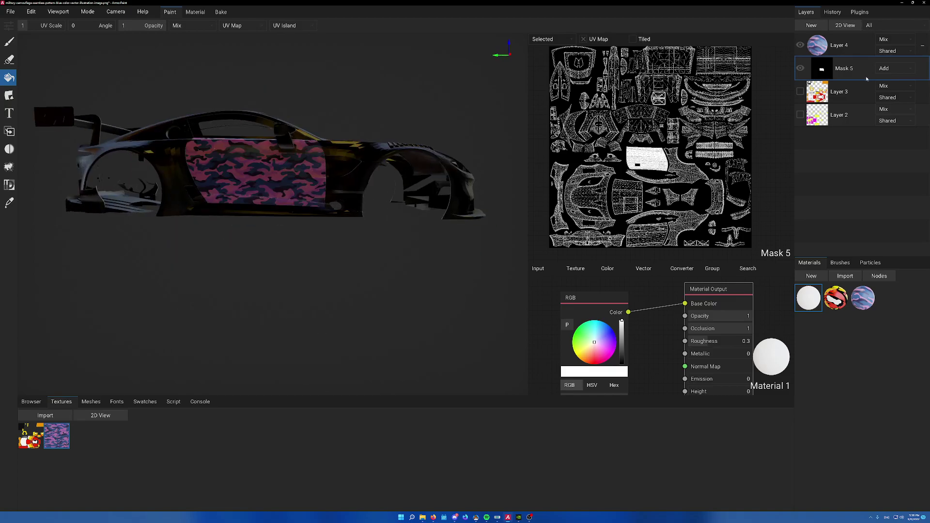
{"action": "right_click_drag", "start_coordinate": [448, 227], "coordinate": [428, 257]}
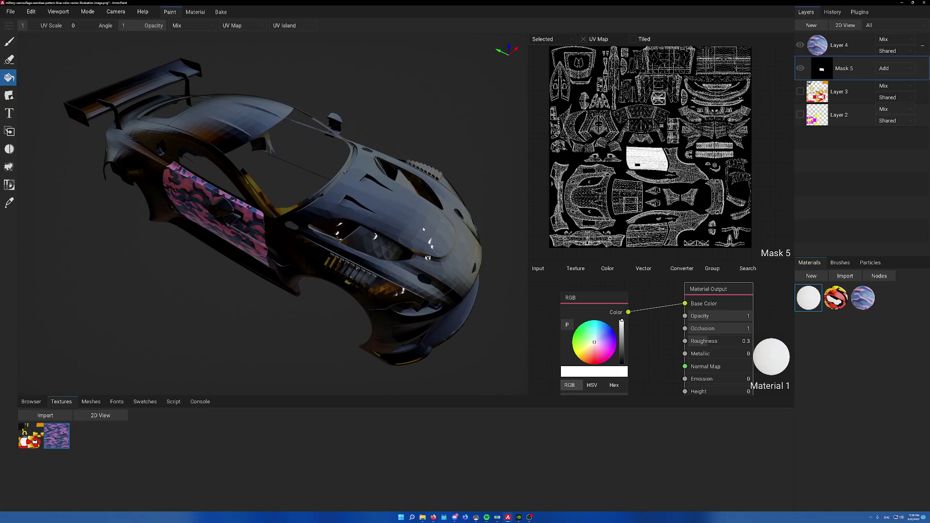
Step: Fill the hood, front bumper and left door with white on Layer 4's black mask
{"action": "left_click", "coordinate": [409, 224]}
{"action": "mouse_move", "coordinate": [410, 224]}
{"action": "right_mouse_down"}
{"action": "mouse_move", "coordinate": [438, 243]}
{"action": "mouse_move", "coordinate": [429, 234]}
{"action": "mouse_move", "coordinate": [392, 237]}
{"action": "mouse_move", "coordinate": [409, 247]}
{"action": "mouse_move", "coordinate": [406, 239]}
{"action": "right_mouse_up"}
{"action": "left_click", "coordinate": [246, 233]}
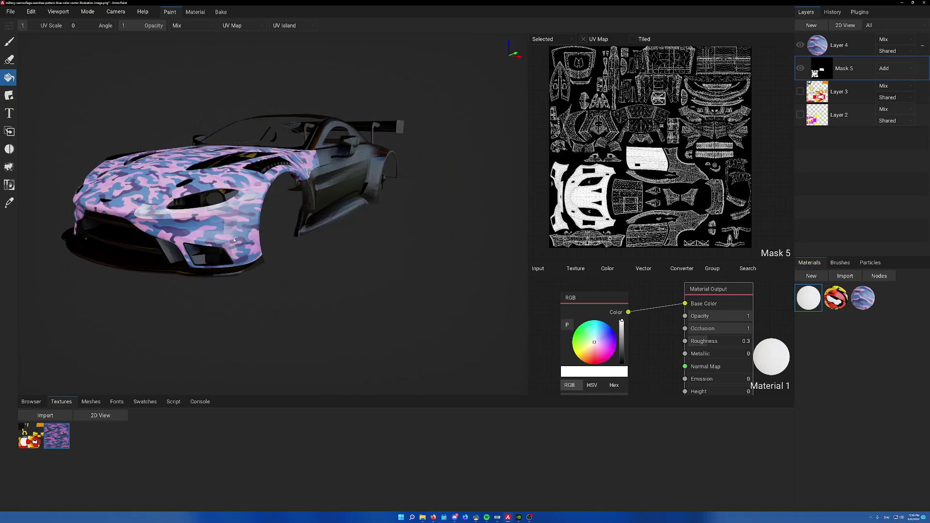
{"action": "right_click_drag", "start_coordinate": [255, 238], "coordinate": [297, 242]}
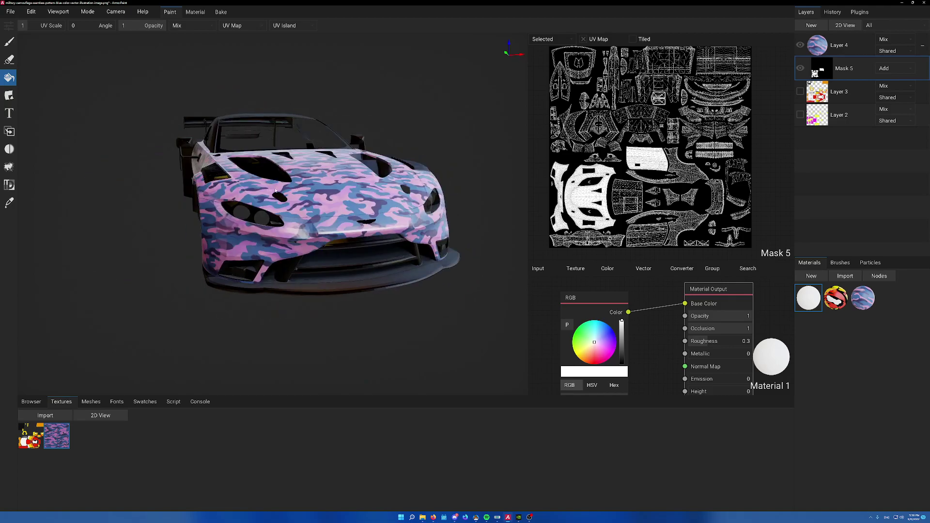
{"action": "right_click_drag", "start_coordinate": [279, 190], "coordinate": [320, 208]}
{"action": "left_click", "coordinate": [319, 207]}
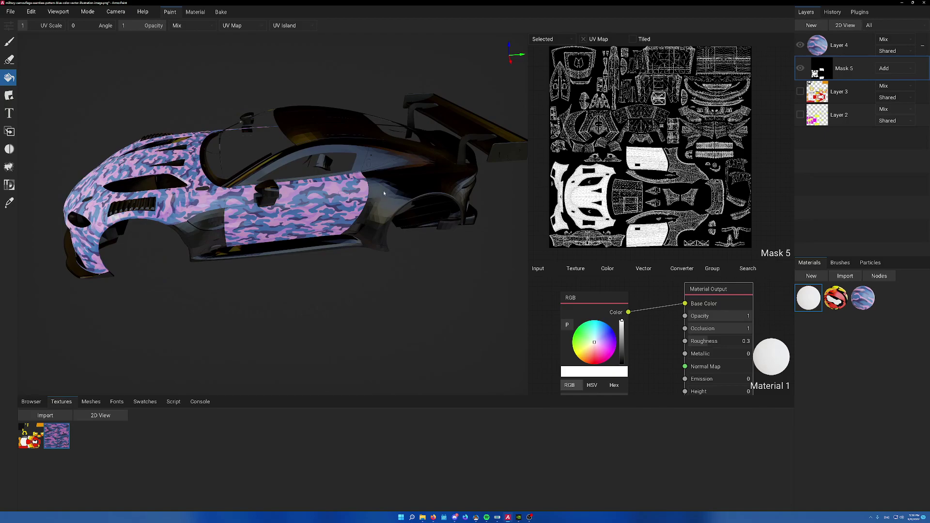
Step: Fill the roof and the left rear side panel with white on Layer 4's black mask
{"action": "left_click", "coordinate": [352, 143]}
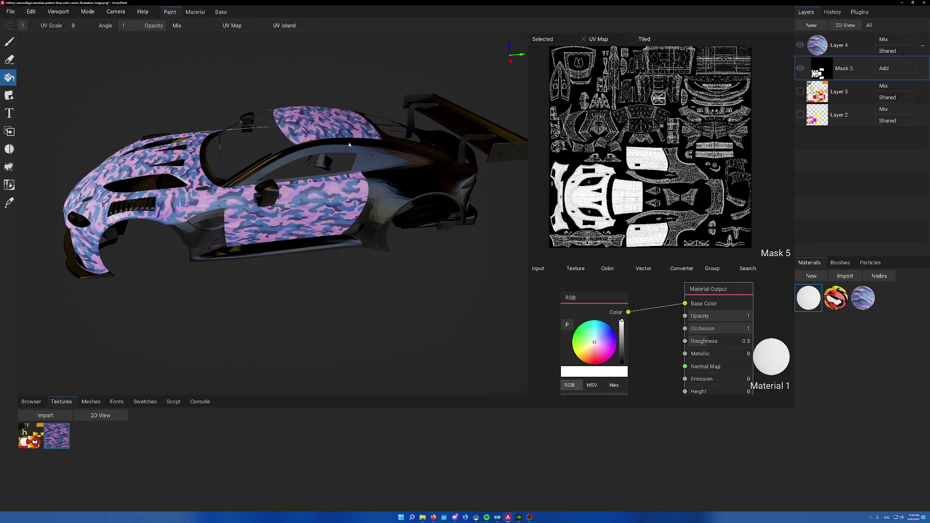
{"action": "right_click_drag", "start_coordinate": [368, 229], "coordinate": [393, 192]}
{"action": "left_click", "coordinate": [393, 192]}
{"action": "left_click", "coordinate": [248, 197]}
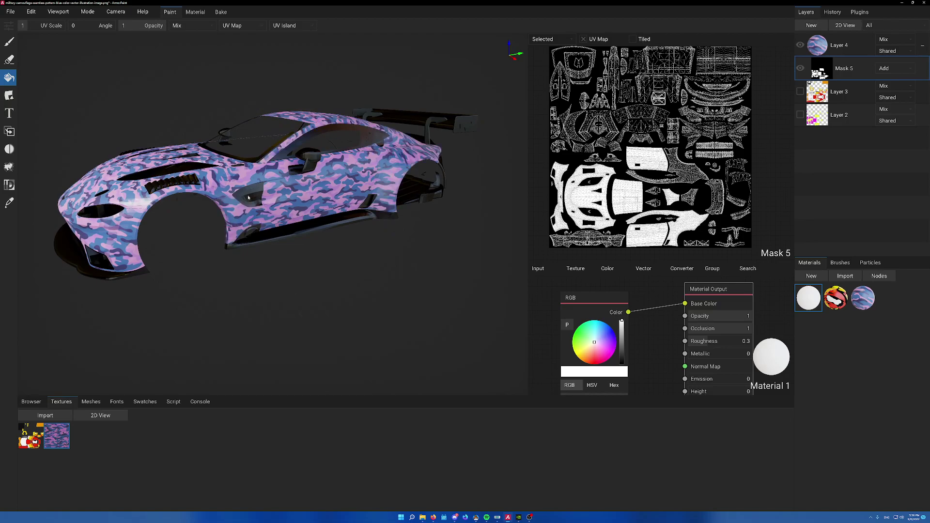
{"action": "right_click_drag", "start_coordinate": [279, 237], "coordinate": [274, 233]}
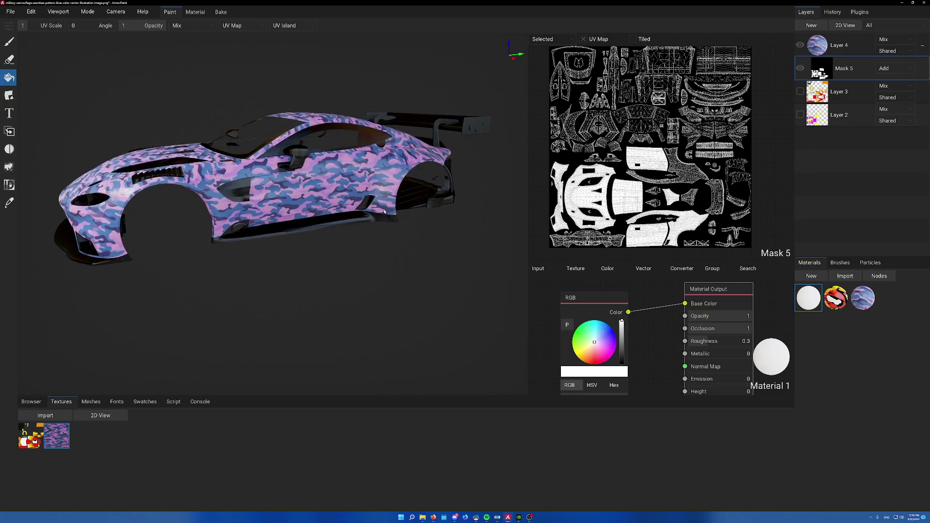
Step: Delete the black mask from Layer 4 and add a white mask to that layer
{"action": "key", "text": "Delete"}
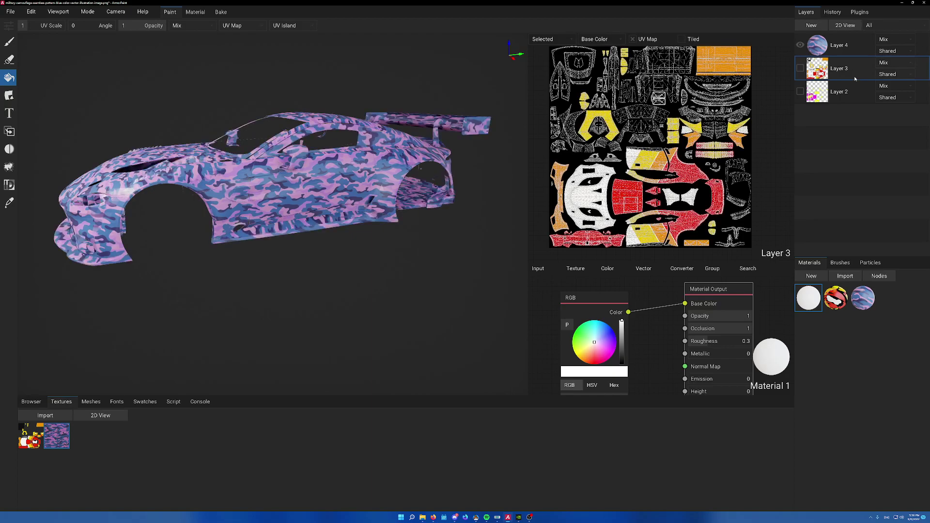
{"action": "left_click", "coordinate": [836, 45]}
{"action": "left_click", "coordinate": [812, 25]}
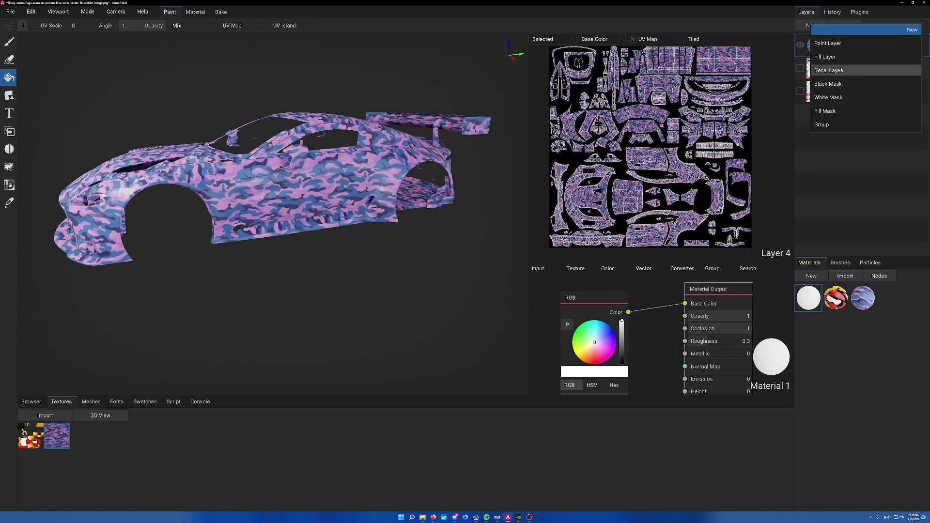
{"action": "left_click", "coordinate": [842, 97]}
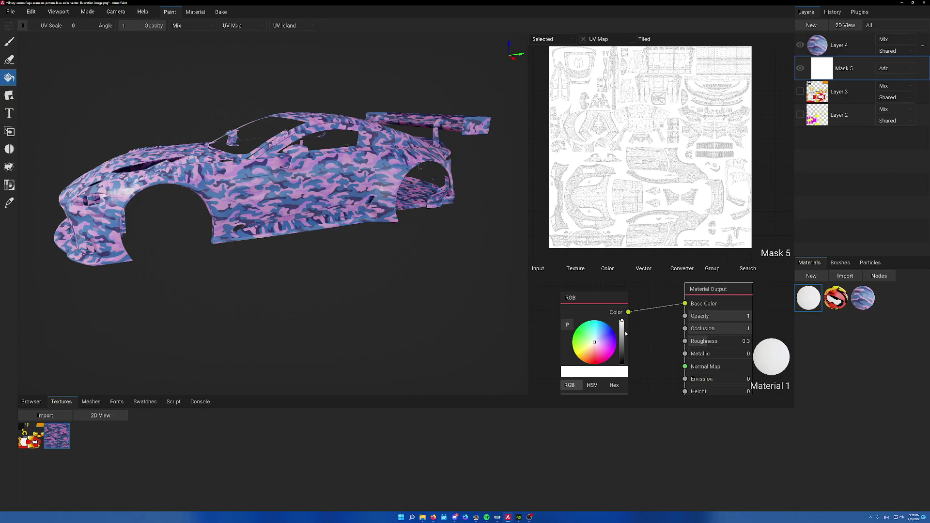
Step: Change Material 1's color to black and fill the hood with it on Layer 4's white mask
{"action": "left_click_drag", "start_coordinate": [622, 321], "coordinate": [623, 364]}
{"action": "mouse_move", "coordinate": [523, 335]}
{"action": "right_mouse_down"}
{"action": "mouse_move", "coordinate": [266, 247]}
{"action": "mouse_move", "coordinate": [310, 297]}
{"action": "mouse_move", "coordinate": [295, 312]}
{"action": "mouse_move", "coordinate": [358, 315]}
{"action": "right_mouse_up"}
{"action": "left_click", "coordinate": [272, 265]}
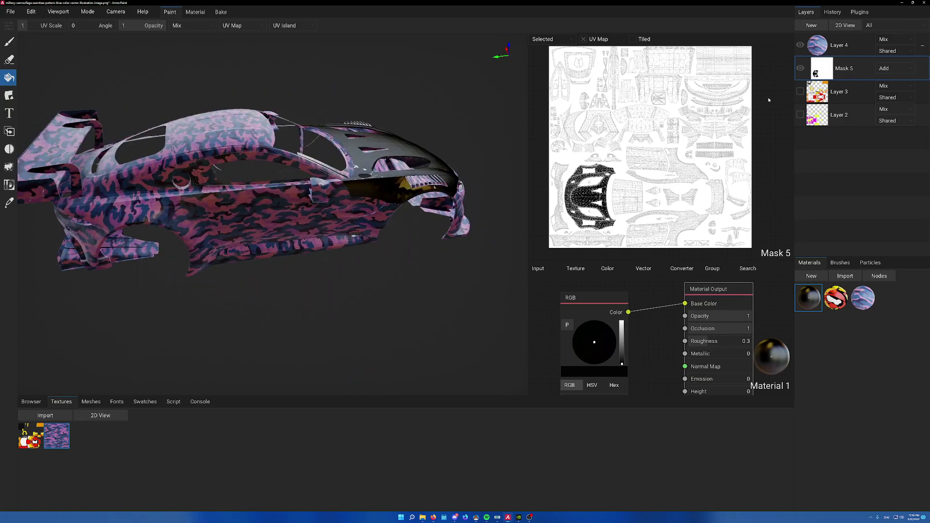
Step: Hide Layer 4's mask and import the black carbon-fiber JPG texture whose name starts with 360_F_192085570
{"action": "left_click", "coordinate": [801, 68]}
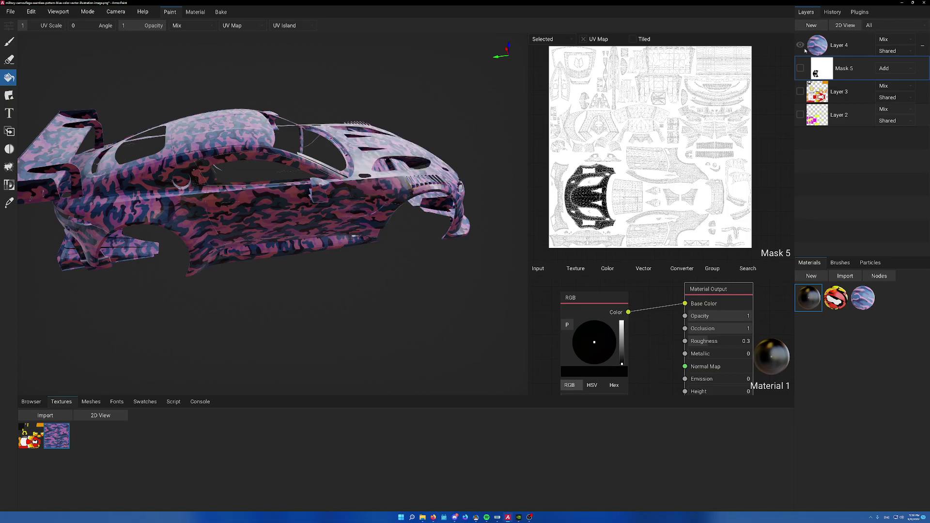
{"action": "left_click", "coordinate": [45, 416]}
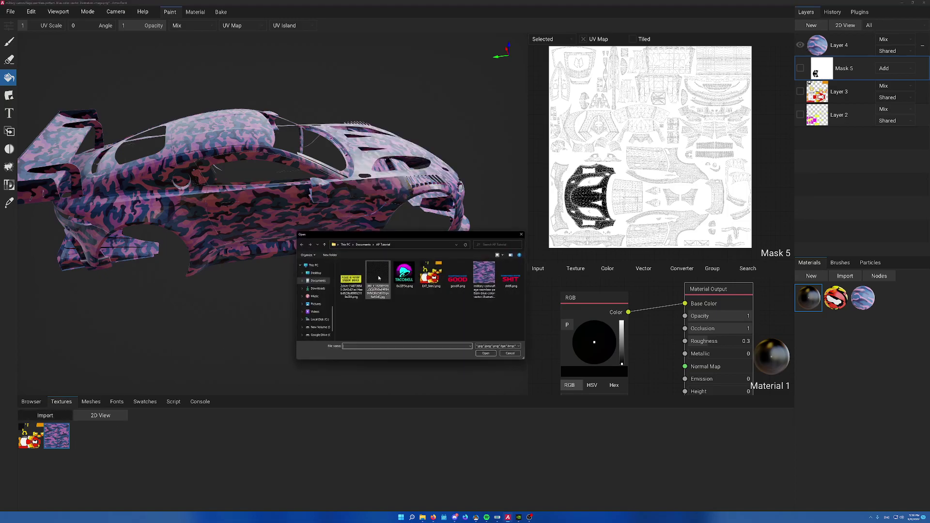
{"action": "double_click", "coordinate": [388, 277]}
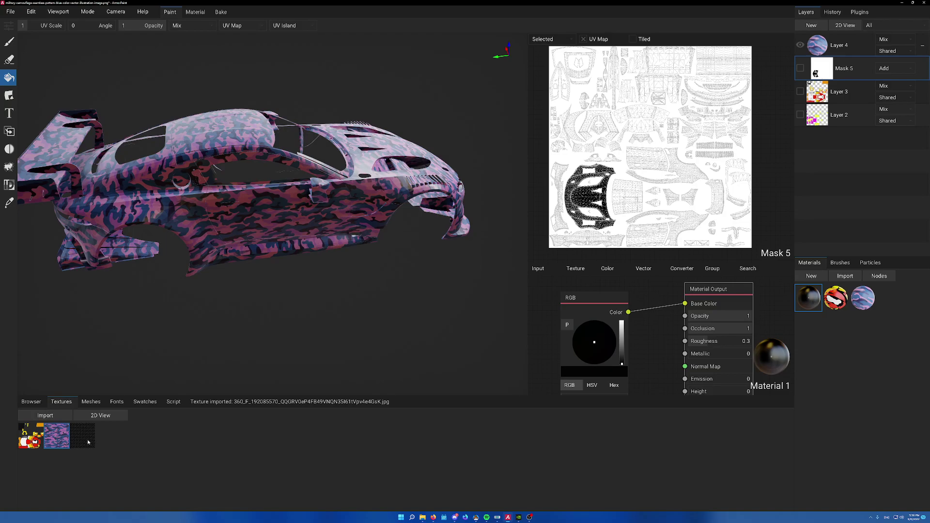
Step: Create a new material from the carbon-fiber image texture instead of the RGB node, linking Color to Base Color and Alpha to Opacity
{"action": "left_click_drag", "start_coordinate": [90, 442], "coordinate": [900, 315]}
{"action": "left_click", "coordinate": [813, 276]}
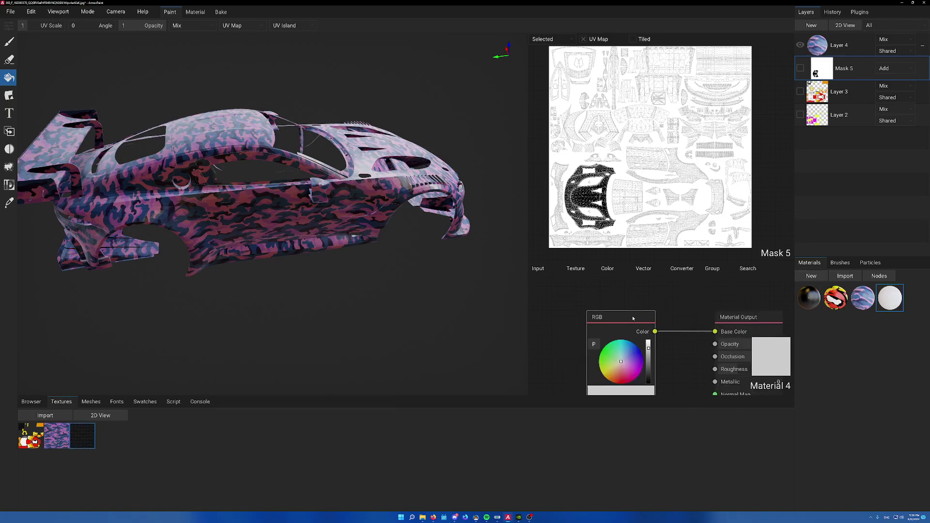
{"action": "key", "text": "Delete"}
{"action": "left_click_drag", "start_coordinate": [88, 445], "coordinate": [564, 354]}
{"action": "left_click_drag", "start_coordinate": [748, 319], "coordinate": [680, 287]}
{"action": "left_click_drag", "start_coordinate": [619, 351], "coordinate": [650, 303]}
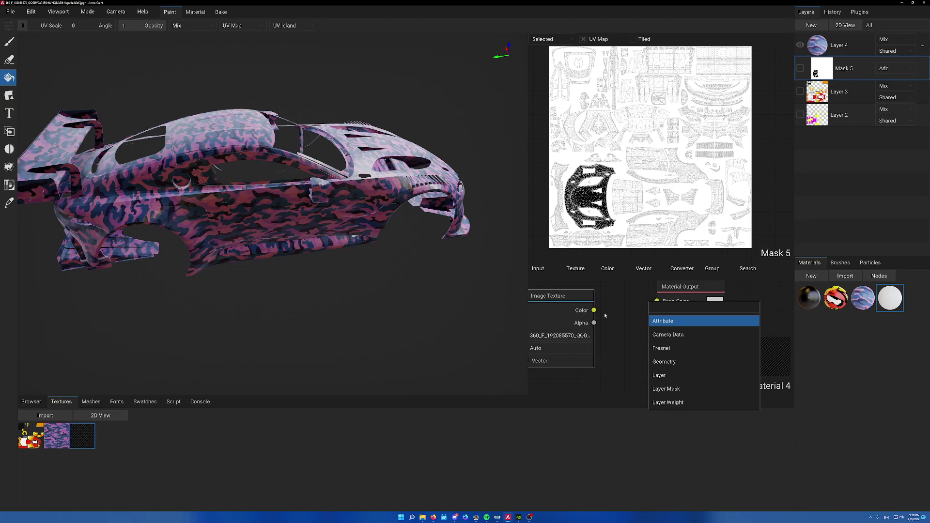
{"action": "key", "text": "Escape"}
{"action": "left_click_drag", "start_coordinate": [594, 311], "coordinate": [658, 313]}
Step: Turn the carbon-fiber material into a fill layer and place it beneath Layer 2
{"action": "right_click", "coordinate": [886, 306]}
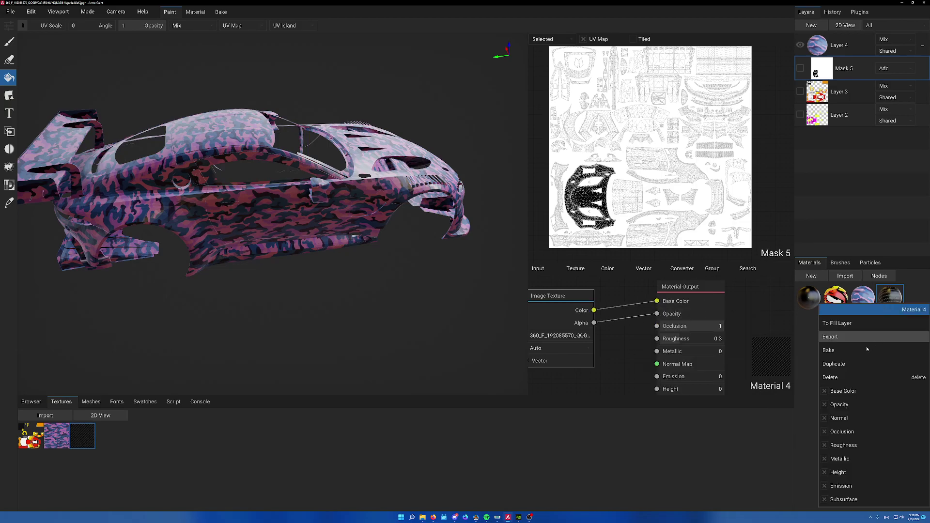
{"action": "left_click", "coordinate": [853, 334]}
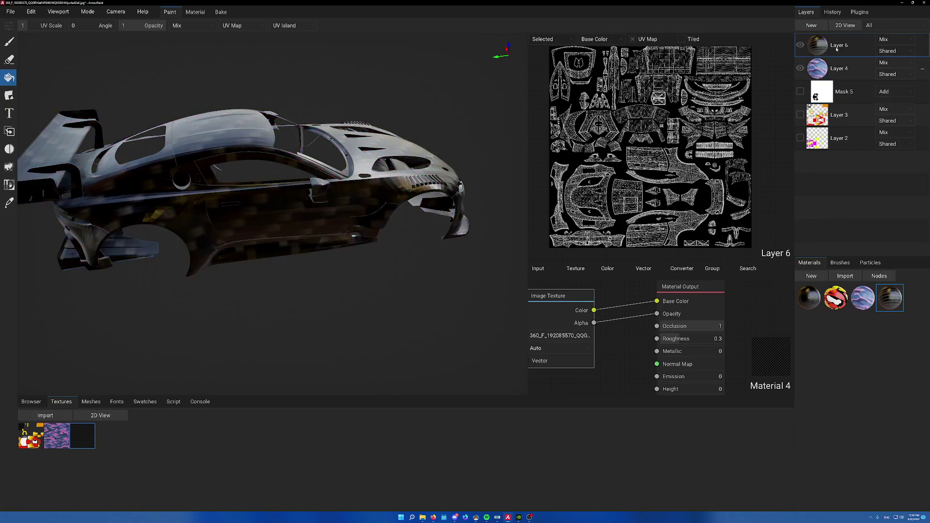
{"action": "left_click_drag", "start_coordinate": [838, 49], "coordinate": [826, 149]}
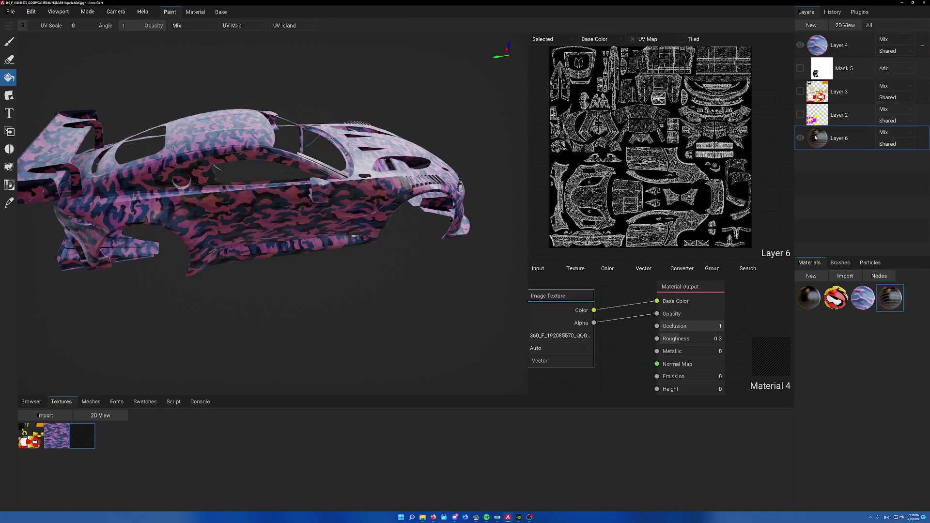
Step: Raise the carbon-fiber layer's UV scale for a finer weave, show Layer 4's mask again and inspect the hood
{"action": "right_click", "coordinate": [817, 137]}
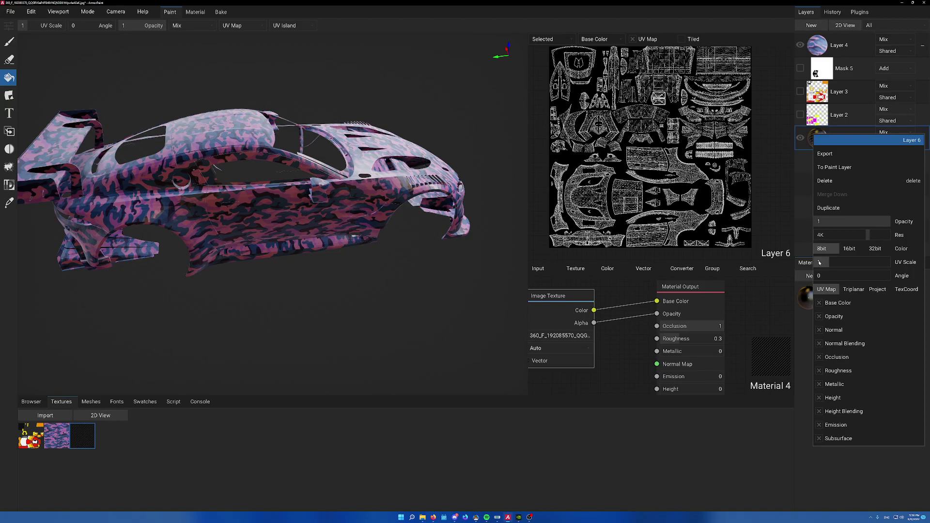
{"action": "type", "text": "0"}
{"action": "key", "text": "Return"}
{"action": "right_click_drag", "start_coordinate": [393, 266], "coordinate": [302, 269]}
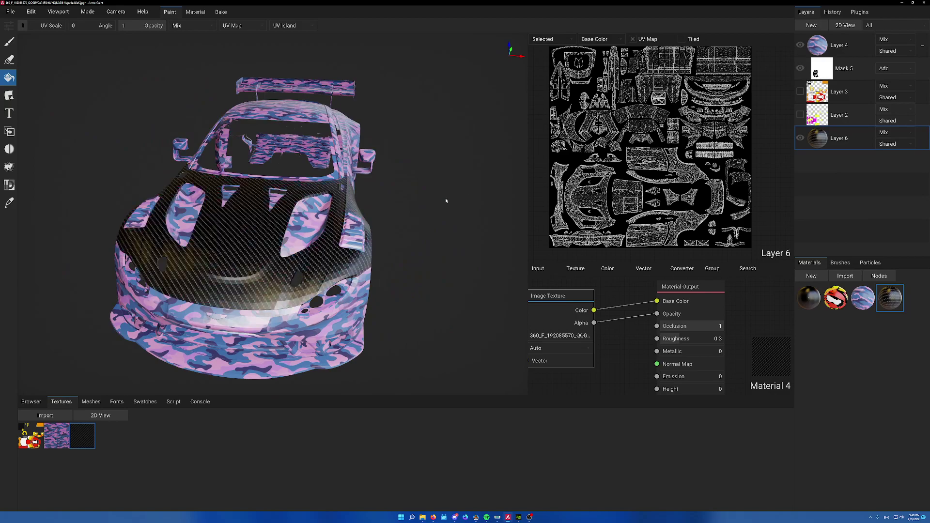
{"action": "right_click_drag", "start_coordinate": [445, 200], "coordinate": [485, 182]}
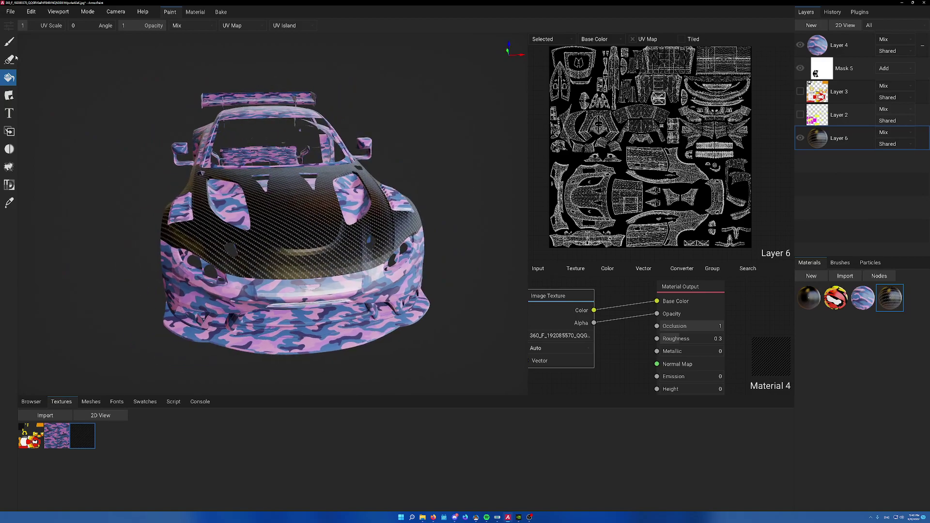
{"action": "right_click_drag", "start_coordinate": [359, 91], "coordinate": [249, 243]}
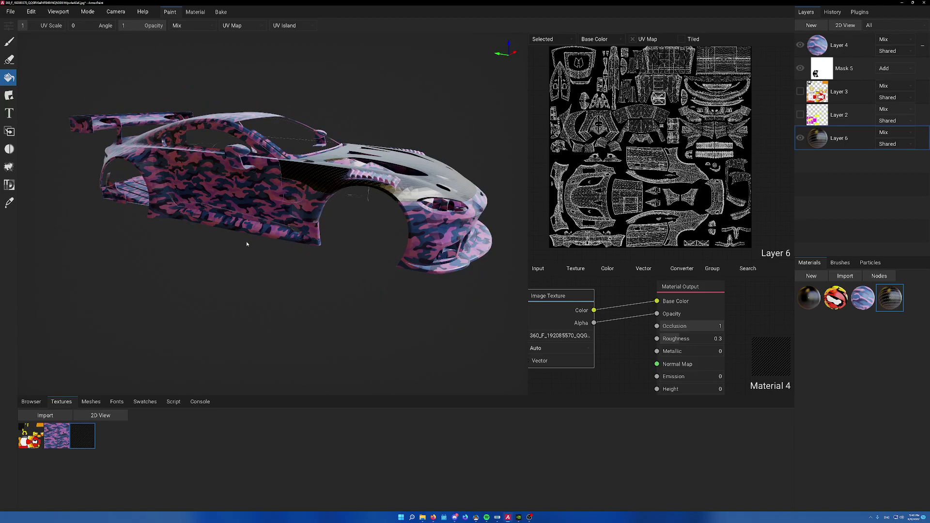
{"action": "right_click_drag", "start_coordinate": [206, 280], "coordinate": [358, 245]}
Step: Hide carbon-fiber Layer 6 and keep Layer 3 hidden, leaving only the masked camouflage layer shown
{"action": "left_click", "coordinate": [800, 138]}
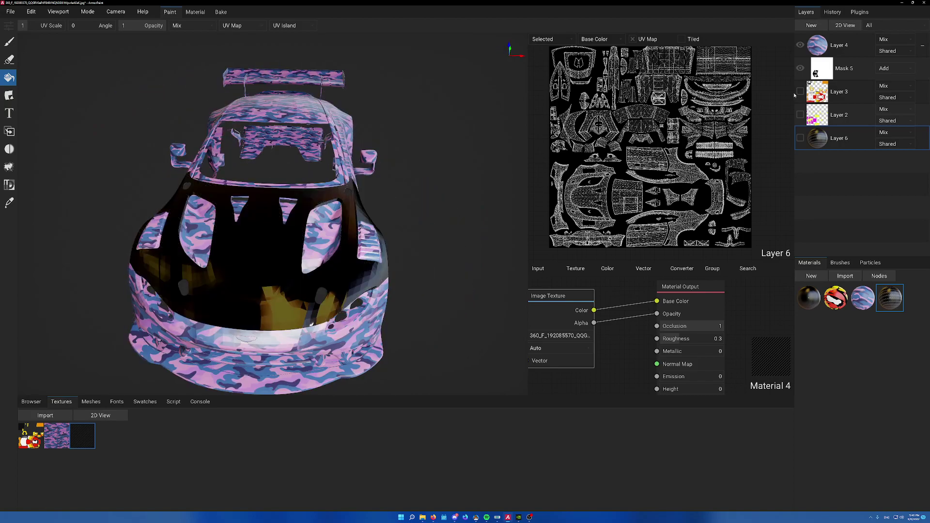
{"action": "left_click", "coordinate": [800, 94]}
{"action": "right_click_drag", "start_coordinate": [407, 194], "coordinate": [473, 193]}
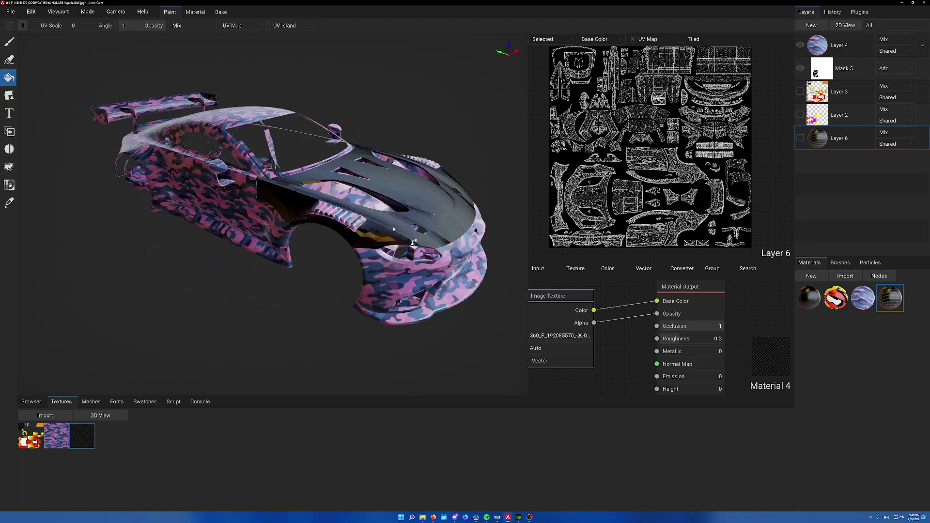
{"action": "mouse_move", "coordinate": [391, 237]}
{"action": "right_mouse_down"}
{"action": "mouse_move", "coordinate": [408, 227]}
{"action": "mouse_move", "coordinate": [394, 230]}
{"action": "right_mouse_up"}
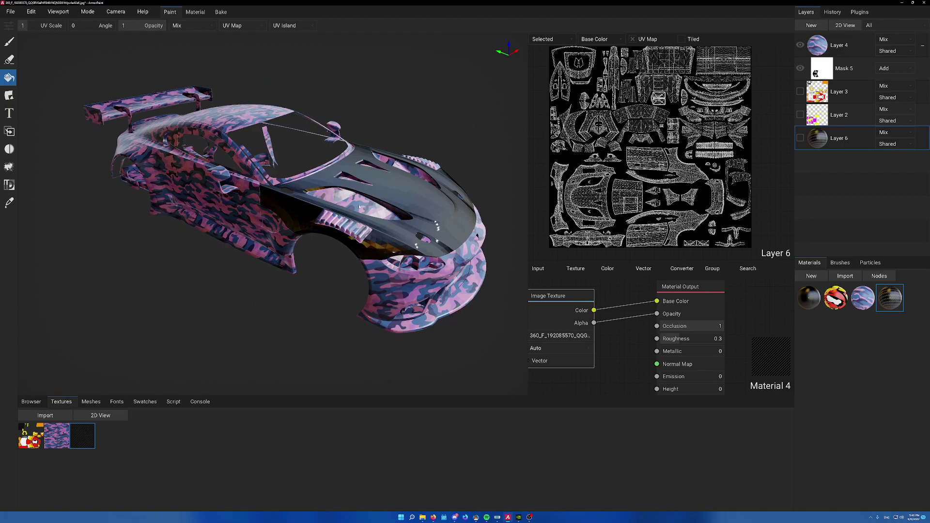
Step: Set the alpha channel of the base_color texture export preset to opac
{"action": "left_click", "coordinate": [10, 13]}
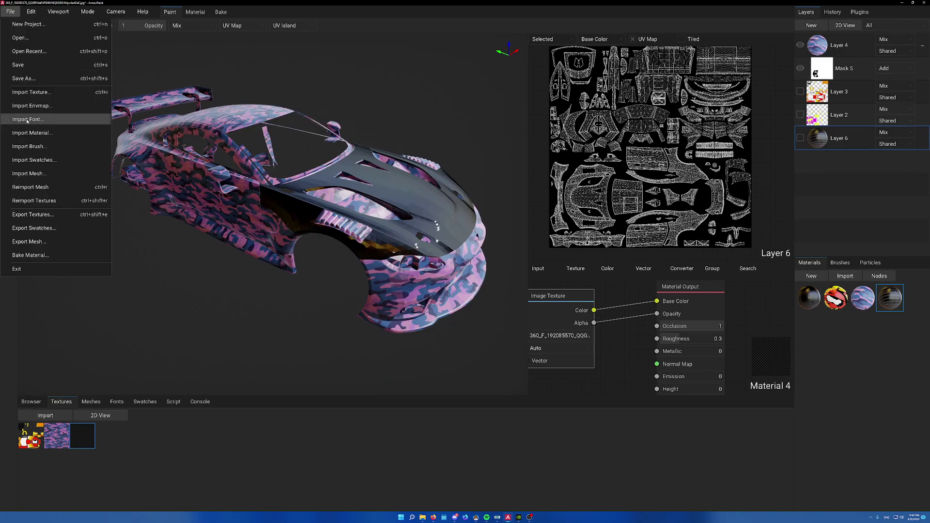
{"action": "left_click", "coordinate": [45, 220]}
{"action": "left_click", "coordinate": [392, 197]}
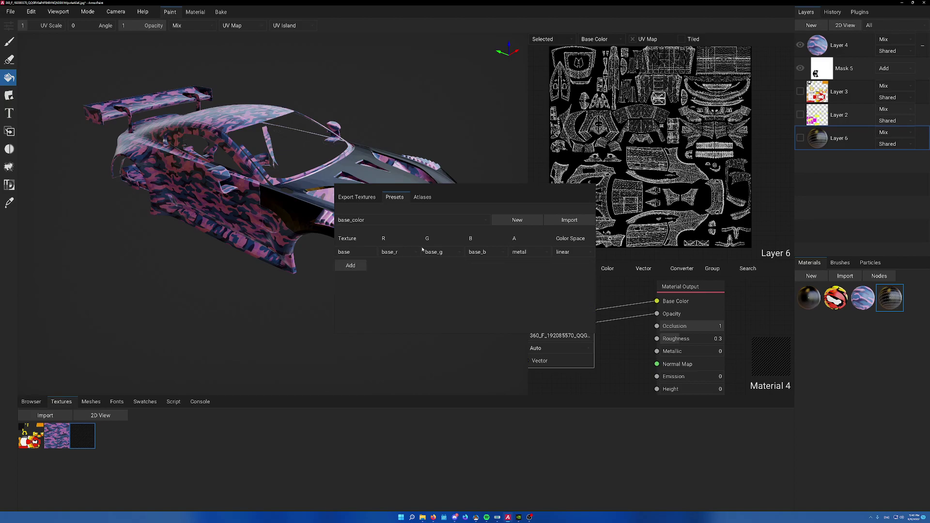
{"action": "left_click", "coordinate": [530, 252]}
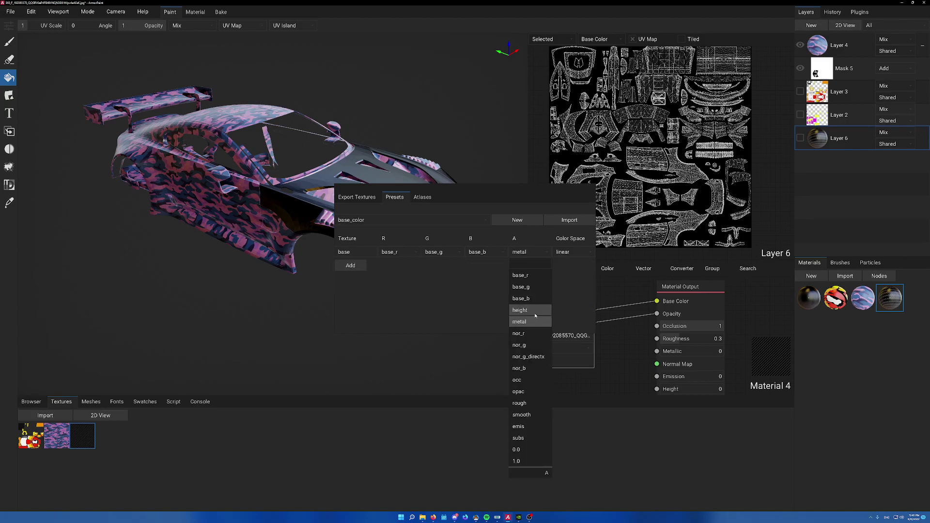
{"action": "left_click", "coordinate": [519, 392]}
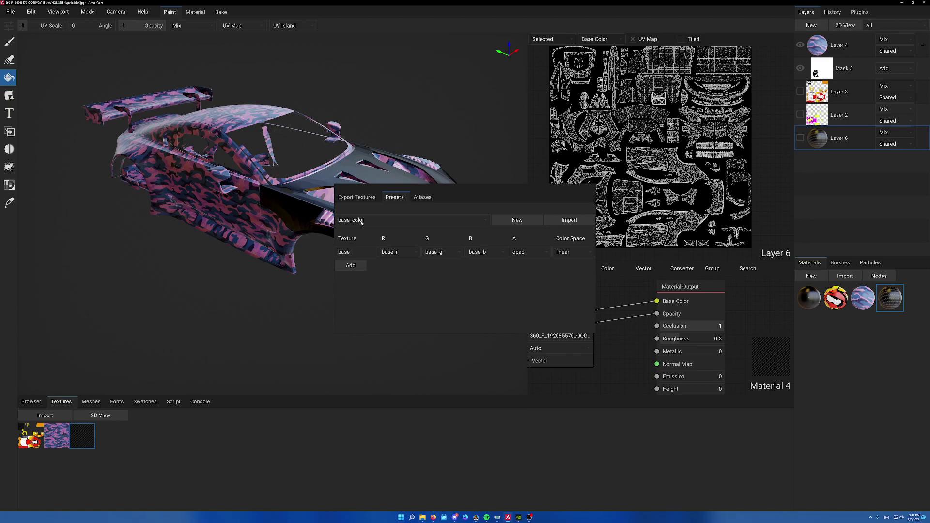
Step: Export the visible layers as a 4K 8-bit PNG with the base_color preset, using the file name skin
{"action": "left_click", "coordinate": [360, 198]}
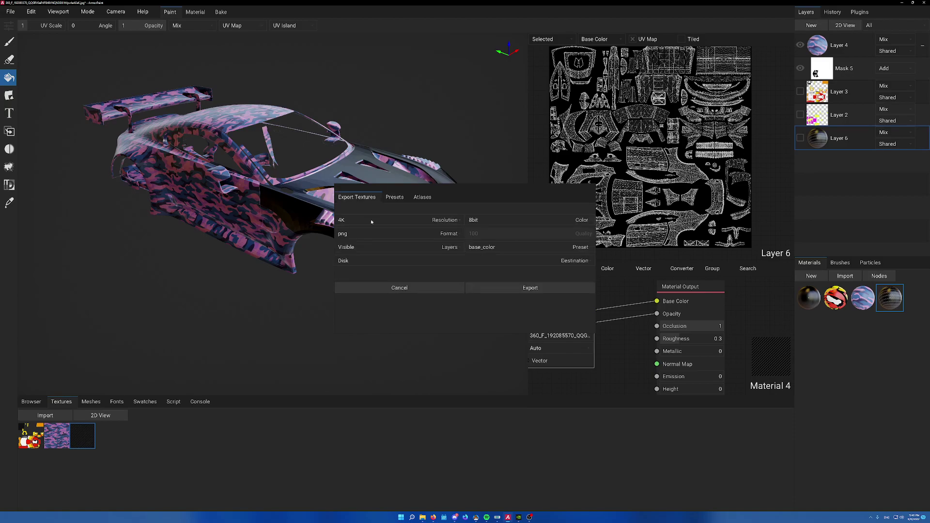
{"action": "left_click", "coordinate": [487, 286]}
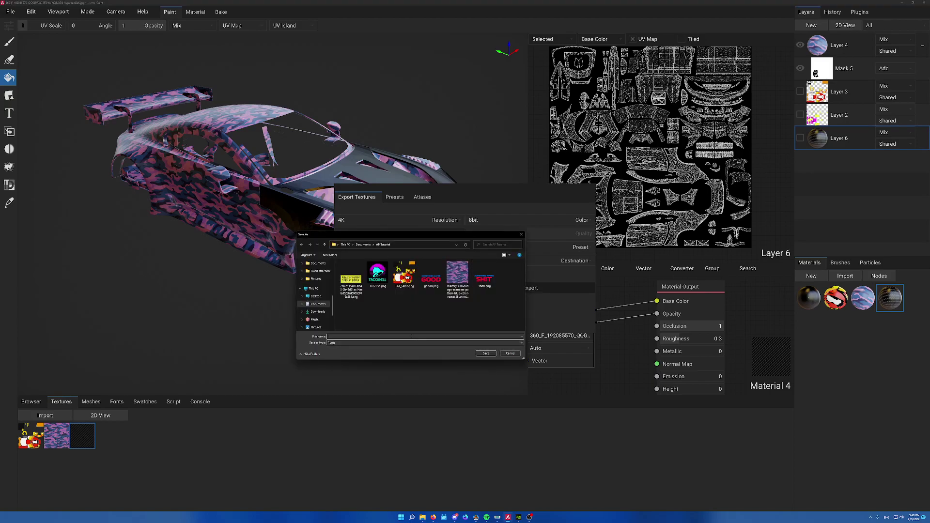
{"action": "type", "text": "skin"}
{"action": "key", "text": "Return"}
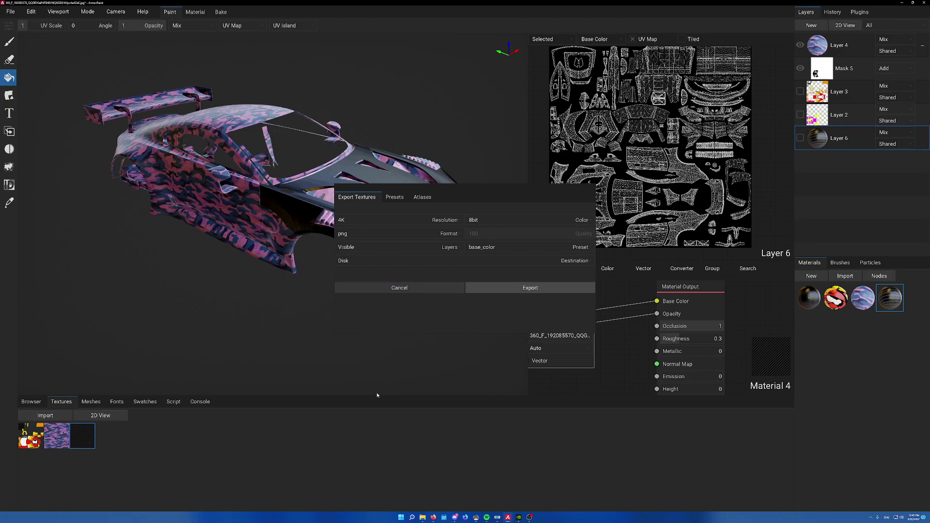
Step: Switch to File Explorer, open the exported skin_base.png from the AP Tutorial folder and examine the hood area in its UV layout
{"action": "left_click", "coordinate": [422, 518]}
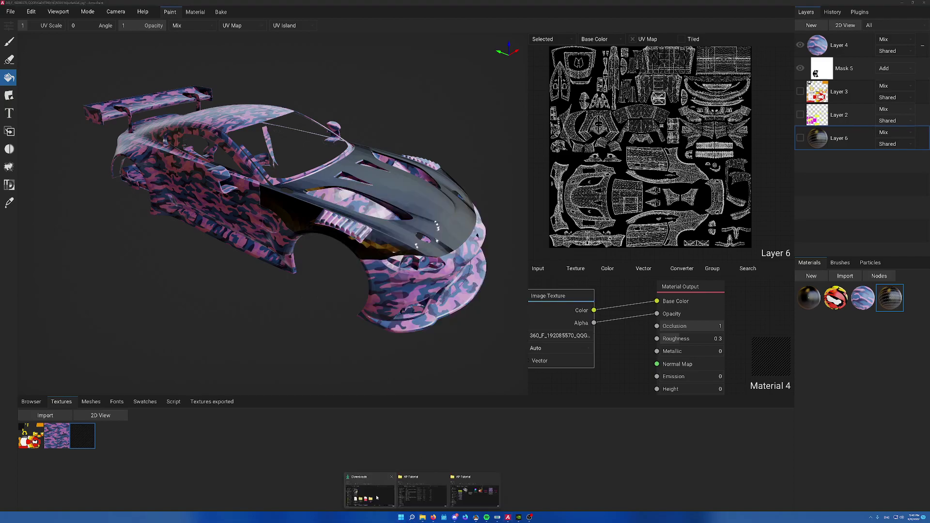
{"action": "left_click", "coordinate": [377, 498]}
{"action": "left_click", "coordinate": [479, 236]}
{"action": "scroll", "coordinate": [537, 254], "scroll_direction": "down", "scroll_amount": 3}
{"action": "double_click", "coordinate": [521, 244]}
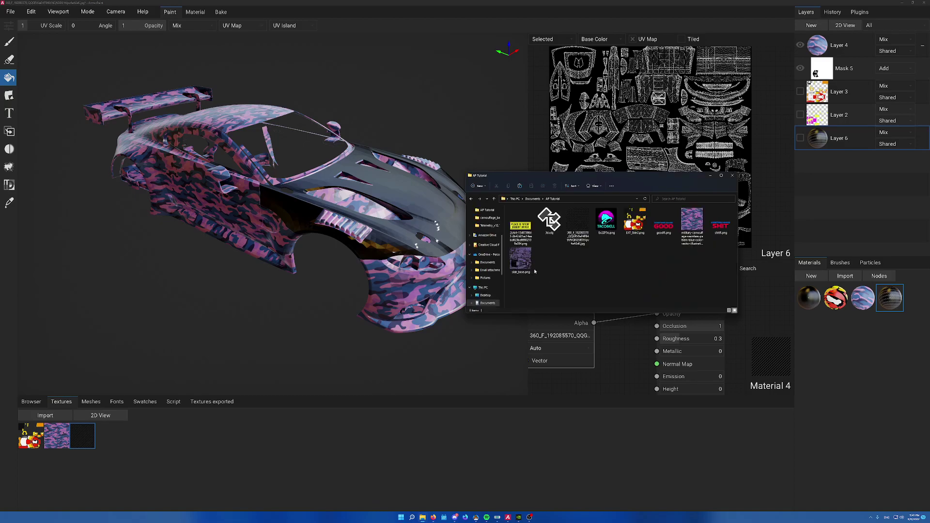
{"action": "left_click_drag", "start_coordinate": [929, 242], "coordinate": [293, 83]}
{"action": "double_click", "coordinate": [293, 82]}
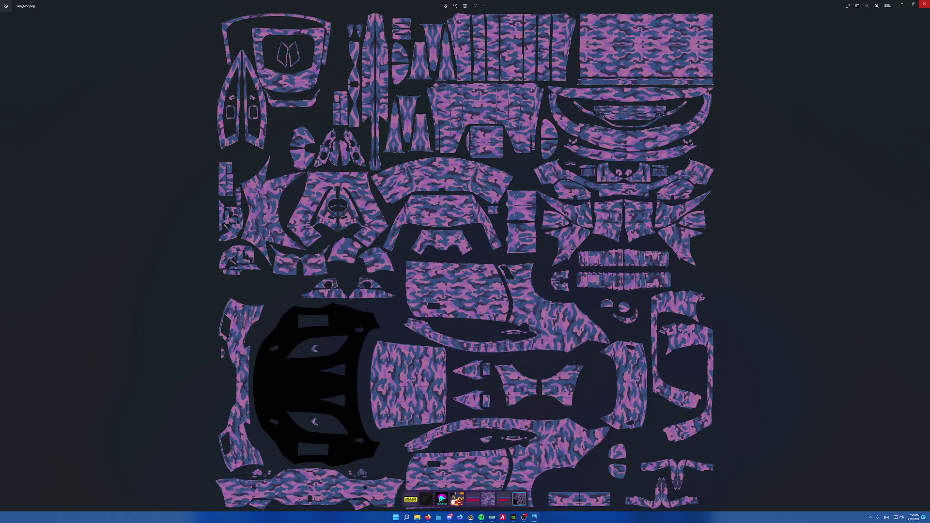
Step: Switch back to ArmorPaint and import the student driver sign, Ex2ZF5o.png, goodR.png and shitR.png from the AP Tutorial folder as textures
{"action": "left_click", "coordinate": [927, 3]}
{"action": "left_click", "coordinate": [332, 301]}
{"action": "right_click_drag", "start_coordinate": [333, 301], "coordinate": [294, 341]}
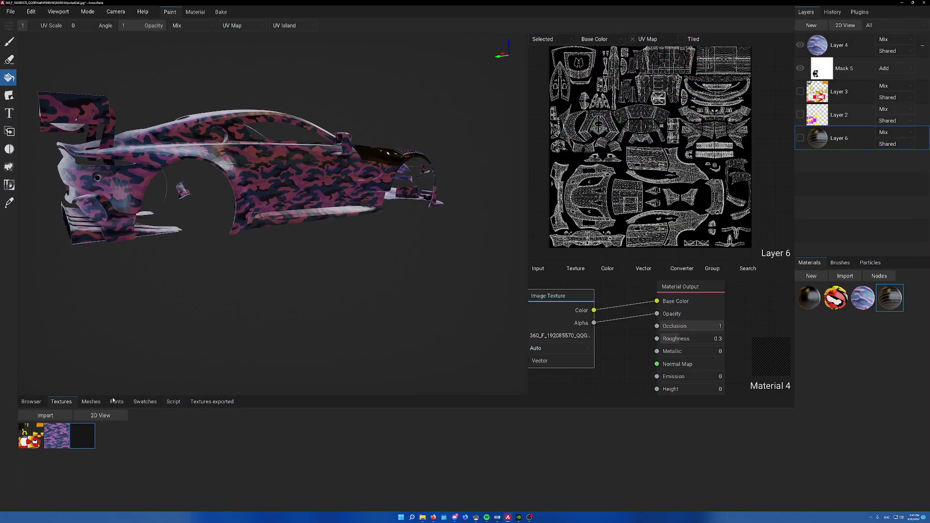
{"action": "left_click", "coordinate": [54, 416]}
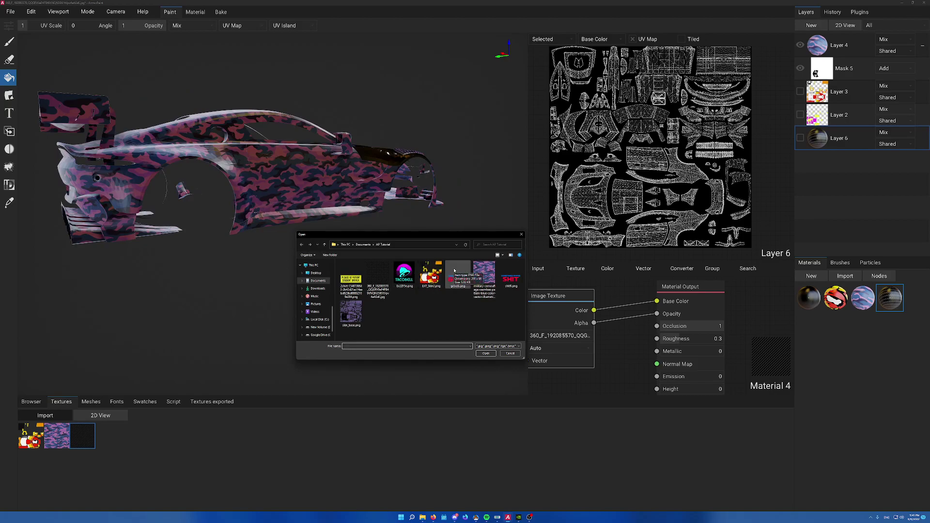
{"action": "left_click", "coordinate": [510, 281], "text": "shift"}
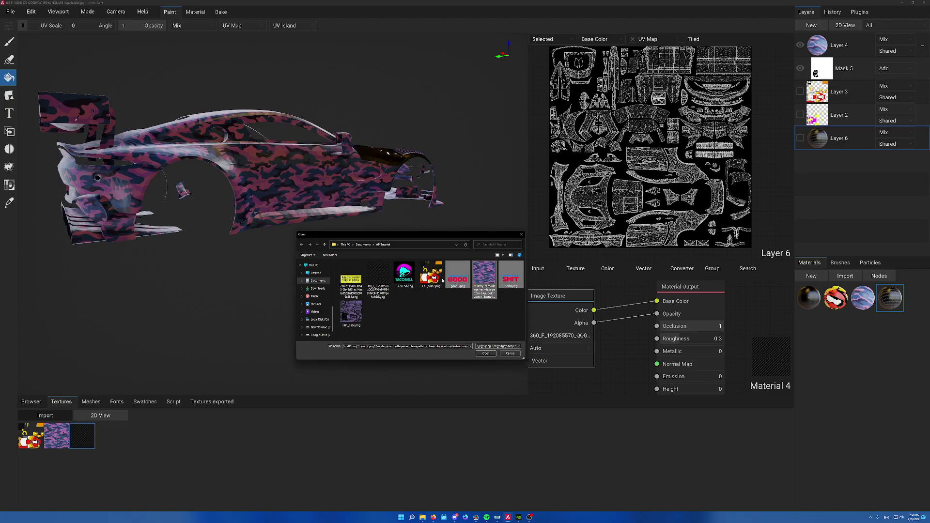
{"action": "left_click", "coordinate": [404, 275], "text": "ctrl"}
{"action": "left_click", "coordinate": [351, 278], "text": "ctrl"}
{"action": "left_click", "coordinate": [494, 353]}
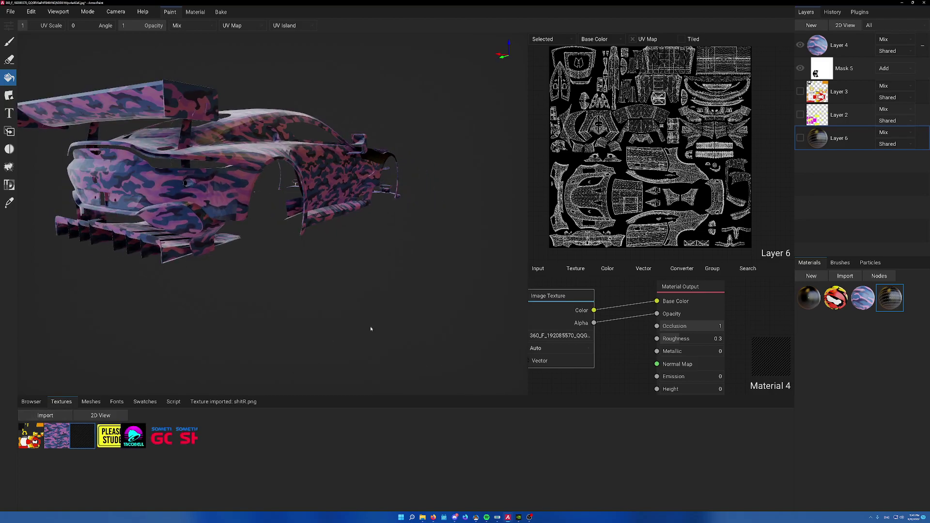
Step: Create a material from the student driver image texture, with its color feeding Base Color and its alpha feeding Opacity
{"action": "left_click", "coordinate": [811, 276]}
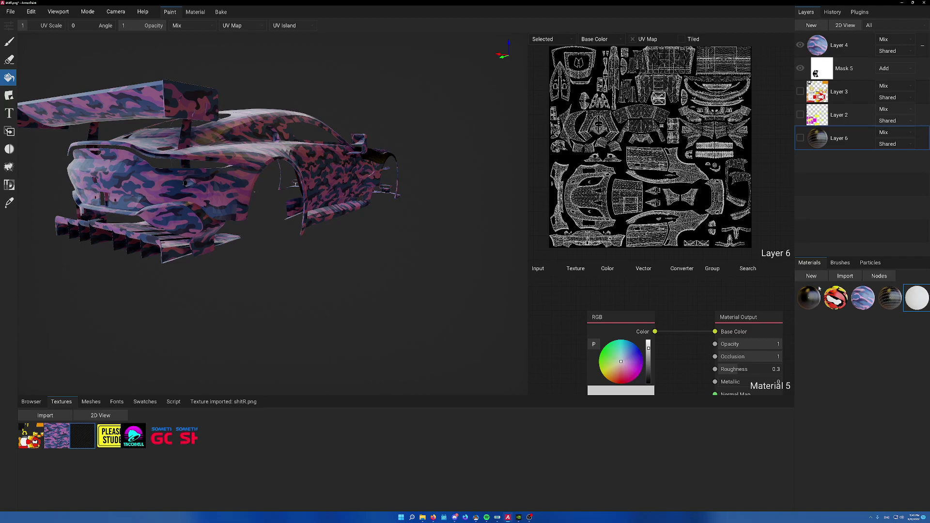
{"action": "left_click", "coordinate": [616, 318]}
{"action": "key", "text": "Delete"}
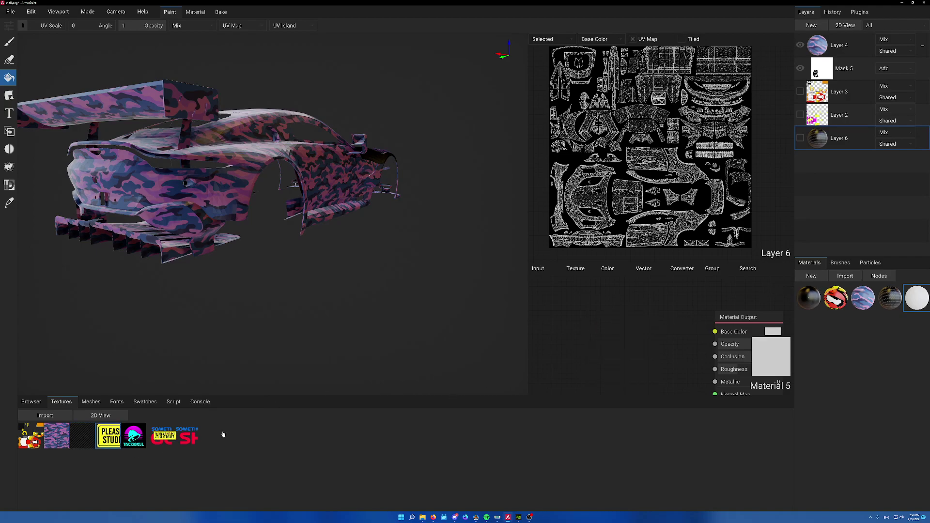
{"action": "left_click_drag", "start_coordinate": [269, 418], "coordinate": [590, 305]}
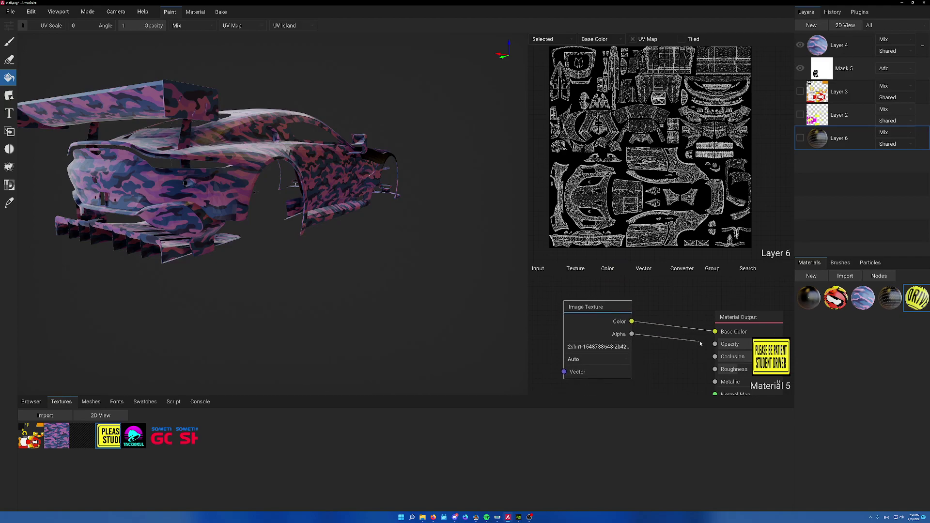
{"action": "left_click_drag", "start_coordinate": [715, 324], "coordinate": [704, 304]}
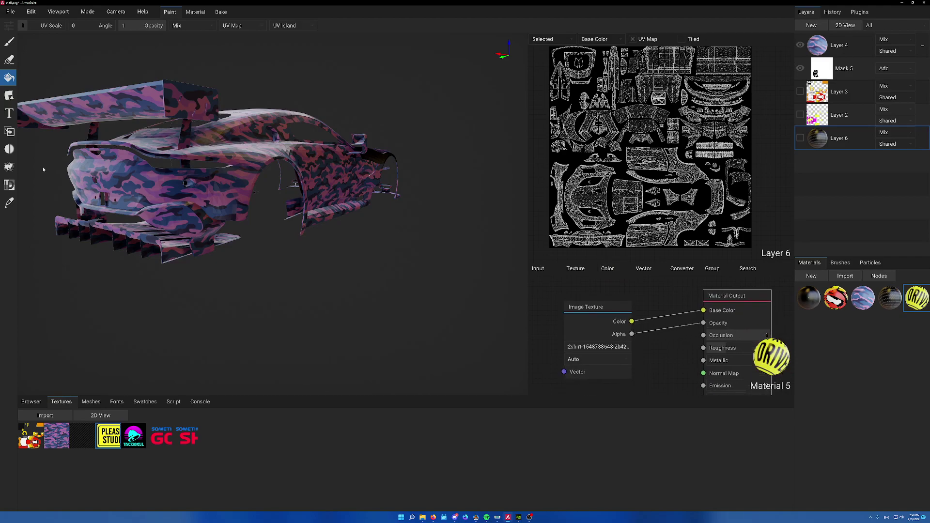
Step: Choose the decal tool and add a new paint layer above camouflage Layer 4
{"action": "left_click", "coordinate": [9, 97]}
{"action": "right_click_drag", "start_coordinate": [51, 229], "coordinate": [76, 232]}
{"action": "scroll", "coordinate": [77, 232], "scroll_direction": "up", "scroll_amount": 3}
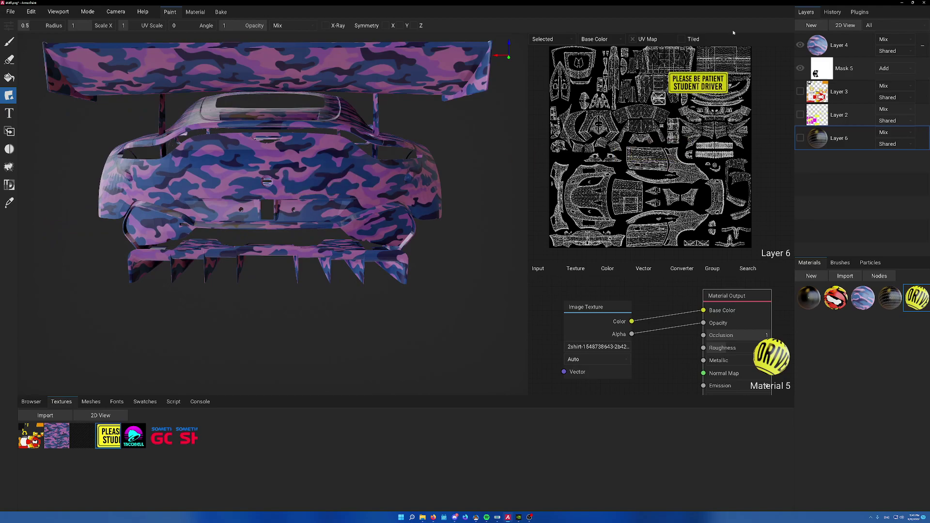
{"action": "left_click", "coordinate": [814, 27]}
{"action": "left_click", "coordinate": [827, 47]}
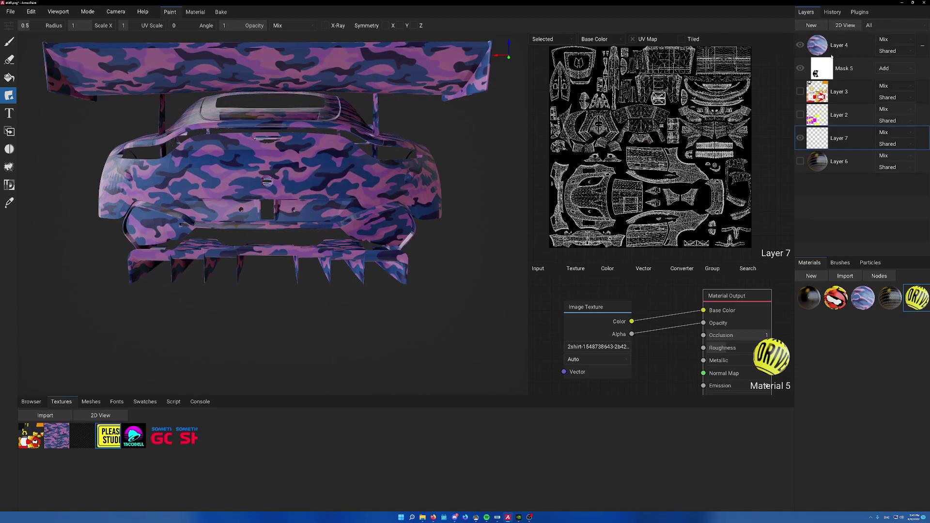
{"action": "left_click_drag", "start_coordinate": [832, 57], "coordinate": [827, 43]}
{"action": "right_click", "coordinate": [881, 46]}
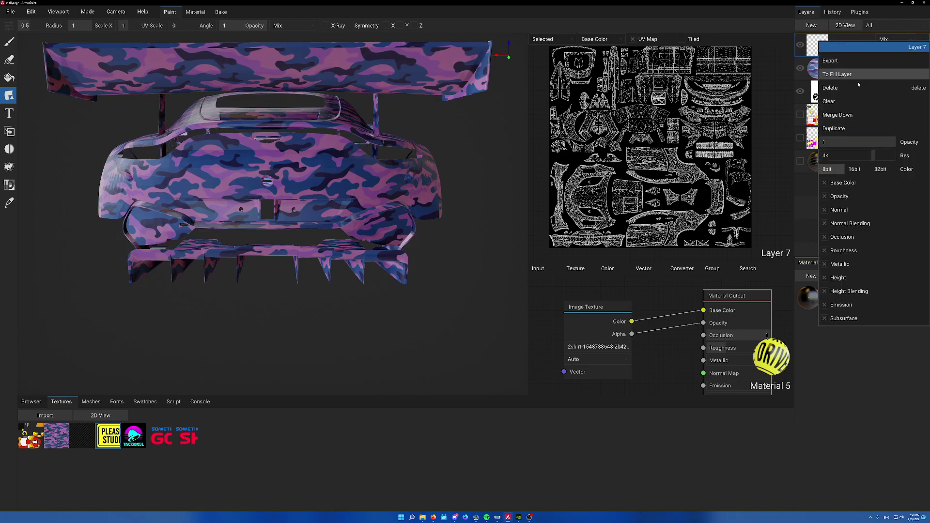
{"action": "left_click", "coordinate": [752, 180]}
Step: Stamp the student driver decal on the rear of the car, right of the center
{"action": "left_click", "coordinate": [322, 176]}
{"action": "mouse_move", "coordinate": [408, 336]}
{"action": "right_mouse_down"}
{"action": "mouse_move", "coordinate": [399, 335]}
{"action": "mouse_move", "coordinate": [408, 335]}
{"action": "right_mouse_up"}
{"action": "scroll", "coordinate": [601, 238], "scroll_direction": "up", "scroll_amount": 9}
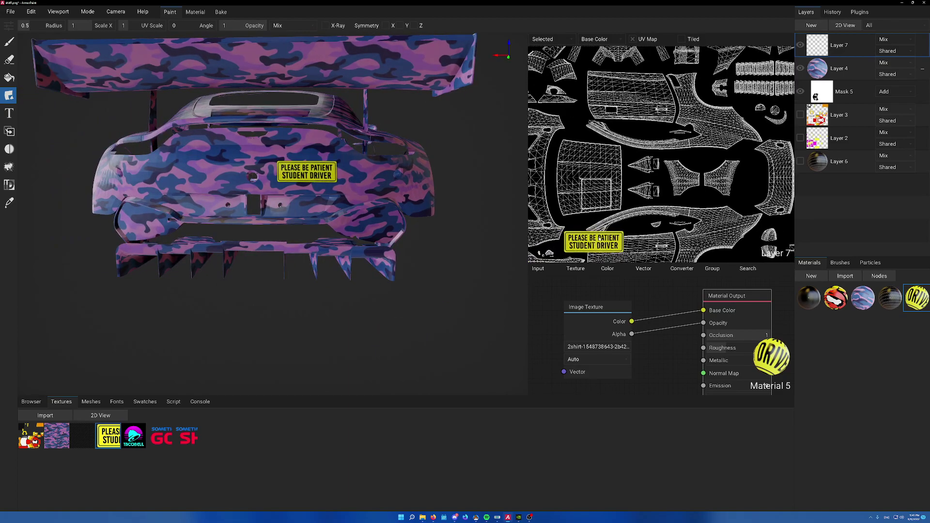
{"action": "right_click_drag", "start_coordinate": [601, 236], "coordinate": [717, 177]}
{"action": "scroll", "coordinate": [679, 189], "scroll_direction": "up", "scroll_amount": 4}
Step: Stamp student driver decals on the front fender, on the car's side ahead of the rear wheel, and on the nose
{"action": "mouse_move", "coordinate": [400, 309]}
{"action": "right_mouse_down"}
{"action": "mouse_move", "coordinate": [385, 321]}
{"action": "mouse_move", "coordinate": [426, 315]}
{"action": "mouse_move", "coordinate": [407, 318]}
{"action": "right_mouse_up"}
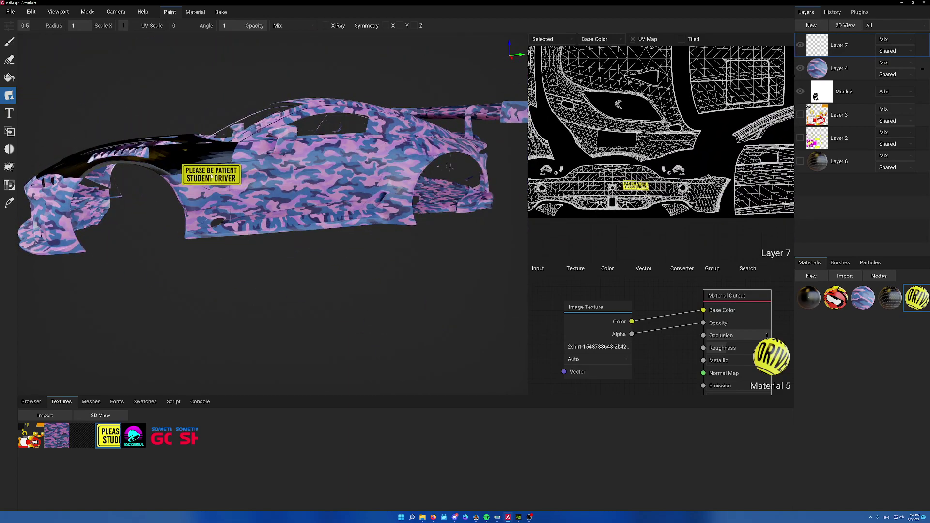
{"action": "left_click", "coordinate": [211, 176]}
{"action": "right_click_drag", "start_coordinate": [264, 270], "coordinate": [258, 270]}
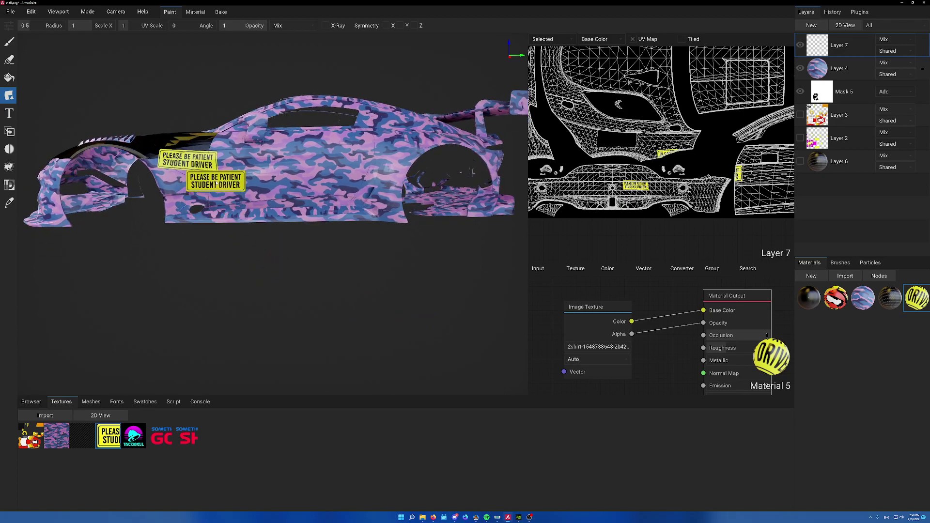
{"action": "left_click", "coordinate": [376, 198]}
{"action": "right_click_drag", "start_coordinate": [343, 276], "coordinate": [354, 174]}
{"action": "left_click", "coordinate": [316, 220]}
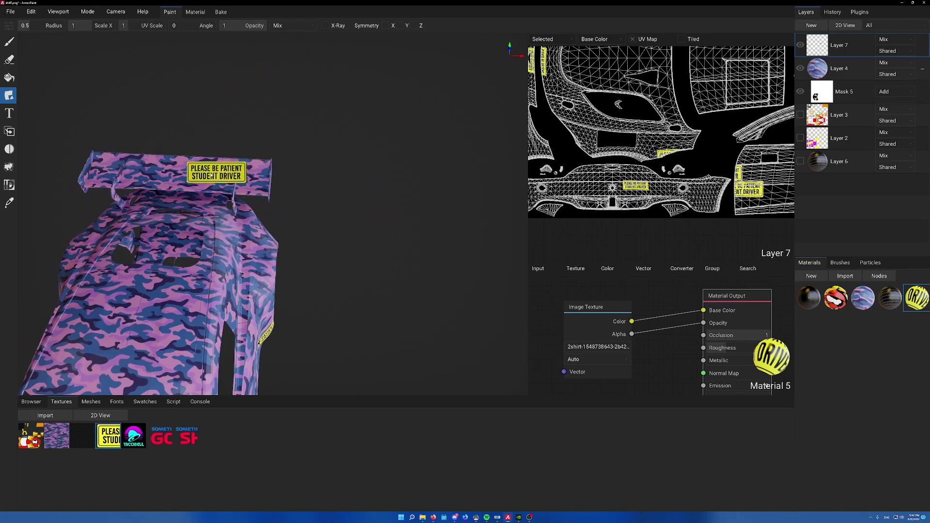
Step: Add another paint layer on top and stamp the student driver decal on the outer face of the rear wing's endplate
{"action": "right_click_drag", "start_coordinate": [204, 173], "coordinate": [371, 159]}
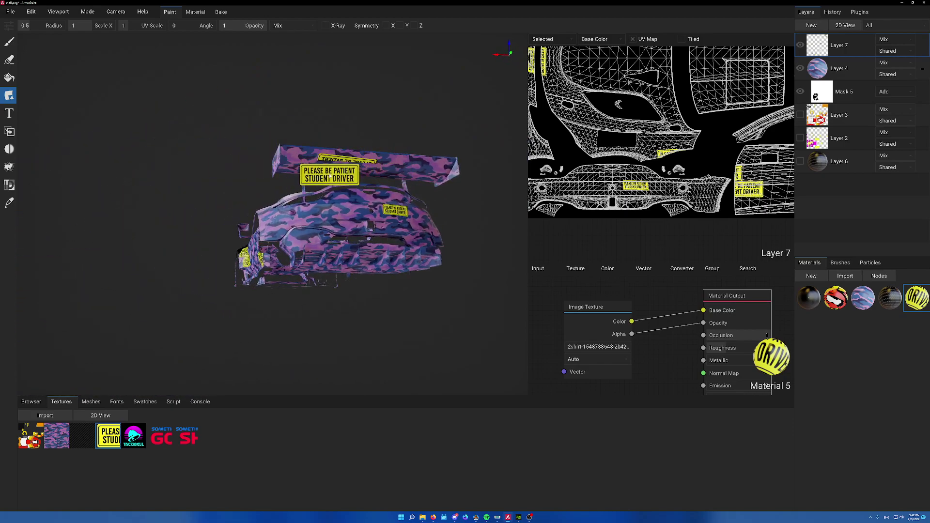
{"action": "right_click_drag", "start_coordinate": [265, 182], "coordinate": [237, 260]}
{"action": "right_click_drag", "start_coordinate": [295, 193], "coordinate": [252, 159]}
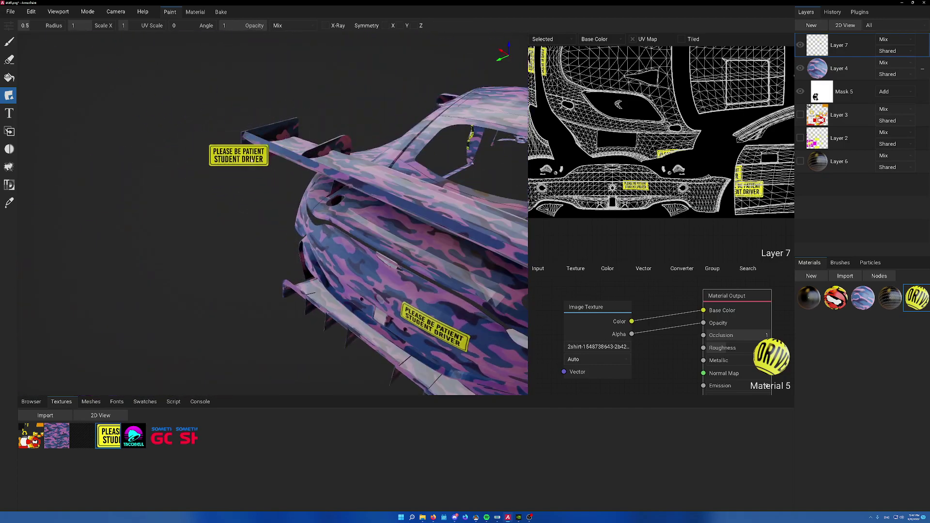
{"action": "left_click", "coordinate": [812, 25]}
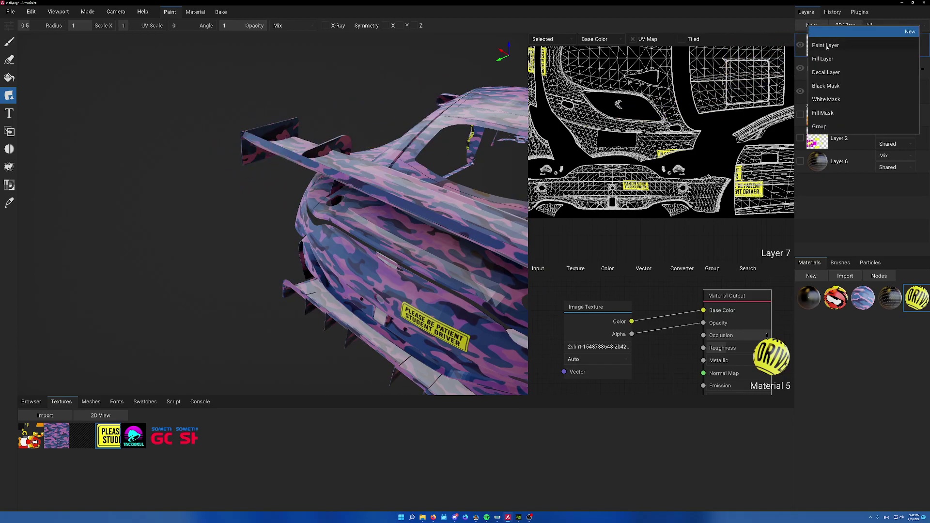
{"action": "left_click", "coordinate": [826, 45]}
{"action": "mouse_move", "coordinate": [312, 218]}
{"action": "right_mouse_down"}
{"action": "mouse_move", "coordinate": [285, 219]}
{"action": "mouse_move", "coordinate": [317, 222]}
{"action": "right_mouse_up"}
{"action": "scroll", "coordinate": [302, 156], "scroll_direction": "up", "scroll_amount": 1}
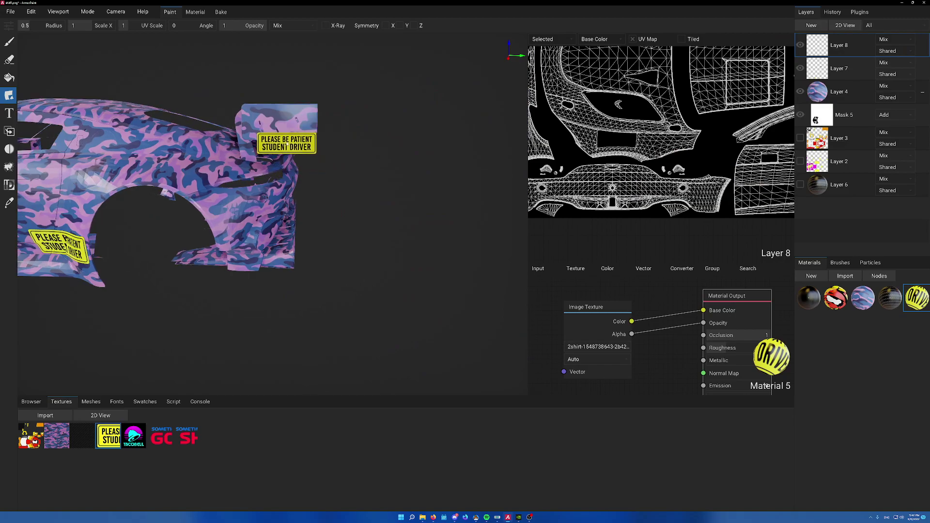
{"action": "left_click", "coordinate": [283, 127]}
{"action": "scroll", "coordinate": [445, 198], "scroll_direction": "down", "scroll_amount": 1}
Step: Switch to the eraser for cleaning up the wing decal on Layer 8, and add a new plain white material
{"action": "mouse_move", "coordinate": [447, 202]}
{"action": "right_mouse_down"}
{"action": "mouse_move", "coordinate": [439, 236]}
{"action": "mouse_move", "coordinate": [389, 270]}
{"action": "right_mouse_up"}
{"action": "left_click", "coordinate": [9, 59]}
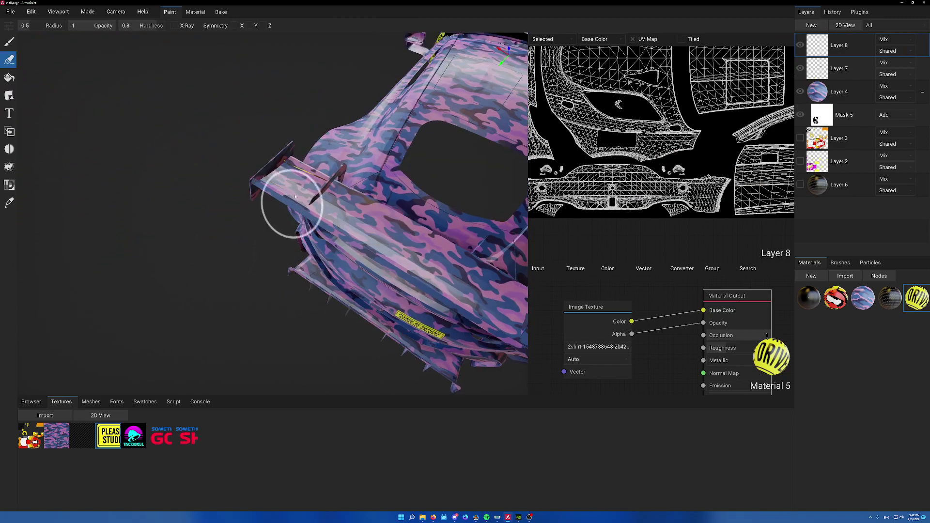
{"action": "right_click_drag", "start_coordinate": [297, 169], "coordinate": [290, 169]}
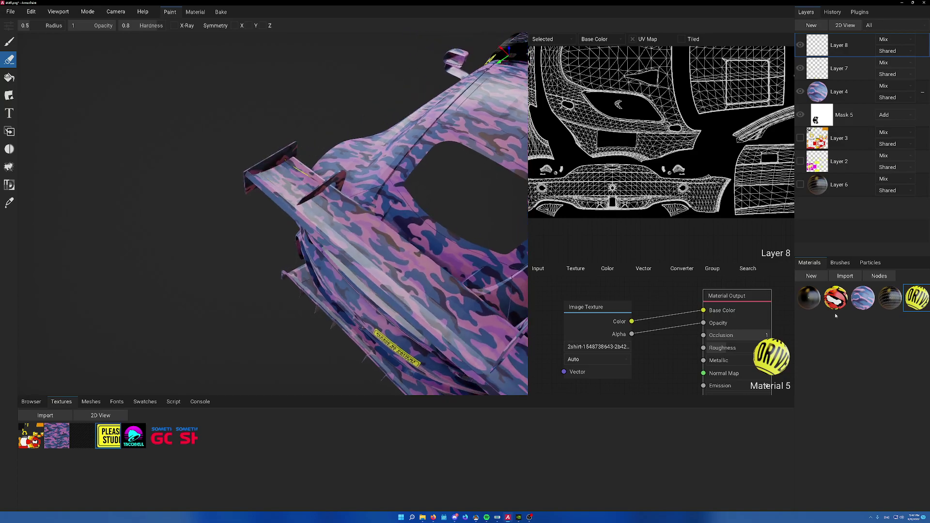
{"action": "left_click", "coordinate": [810, 276]}
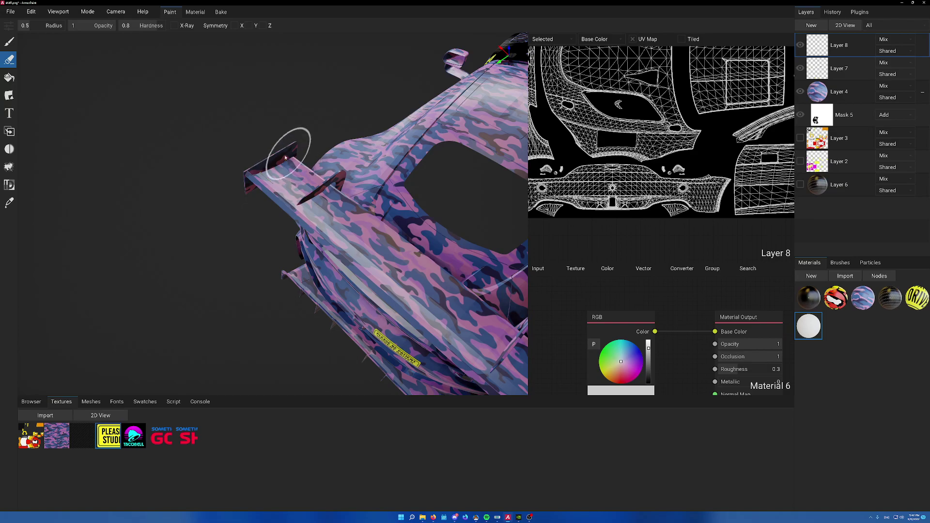
{"action": "right_click_drag", "start_coordinate": [297, 197], "coordinate": [372, 191]}
{"action": "right_click_drag", "start_coordinate": [530, 158], "coordinate": [461, 161]}
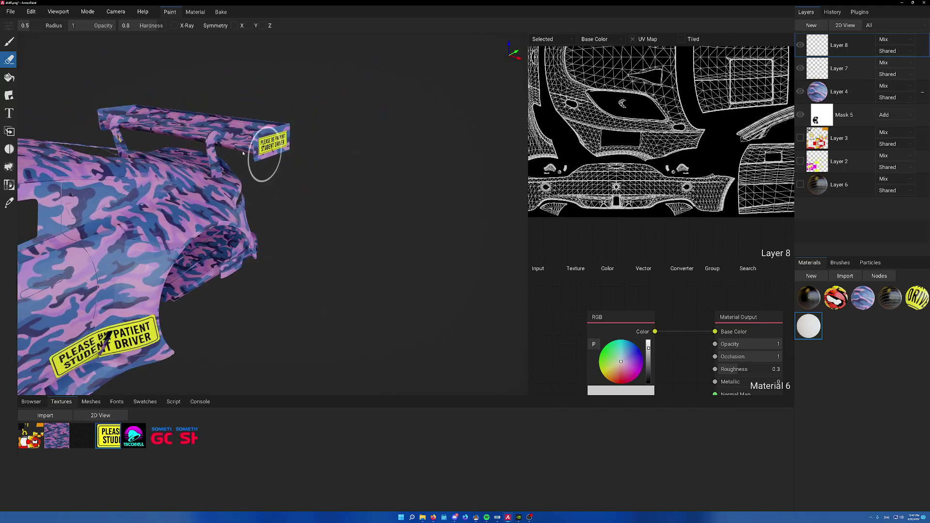
{"action": "right_click_drag", "start_coordinate": [151, 136], "coordinate": [133, 131]}
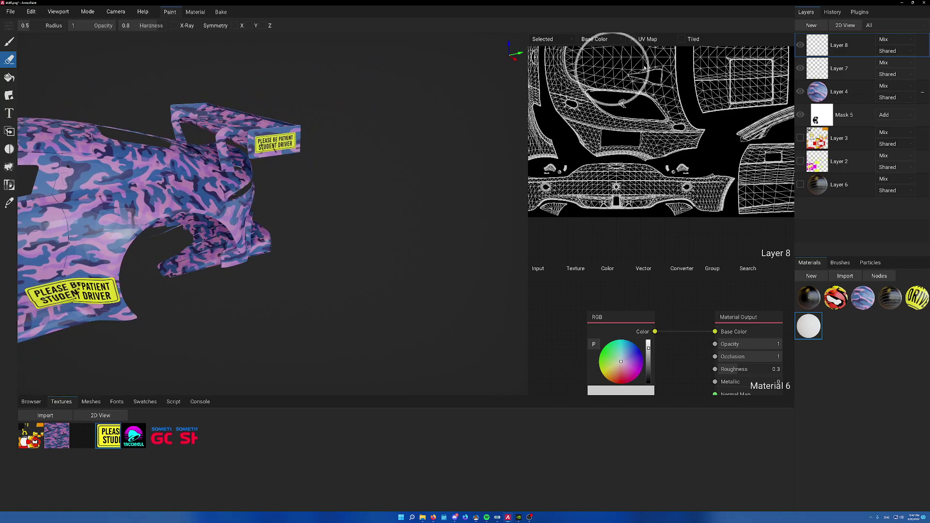
Step: Merge Layer 8 down into Layer 7
{"action": "right_click", "coordinate": [845, 45]}
{"action": "left_click", "coordinate": [838, 117]}
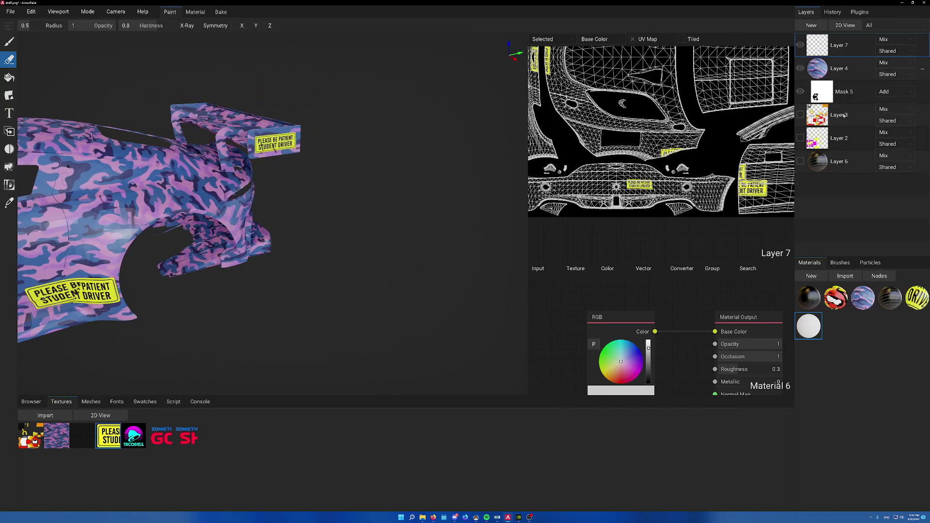
{"action": "right_click_drag", "start_coordinate": [341, 193], "coordinate": [319, 224]}
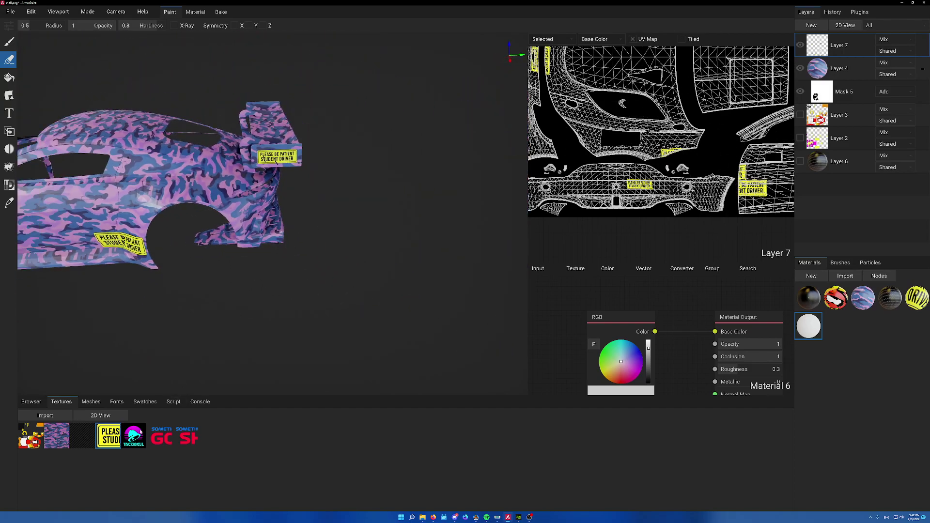
Step: Return to the decal tool, select the student driver material and set its image texture to goodR.png after trying Ex2ZF5o.png and shitR.png
{"action": "left_click", "coordinate": [8, 95]}
{"action": "scroll", "coordinate": [117, 208], "scroll_direction": "up", "scroll_amount": 3}
{"action": "left_click_drag", "start_coordinate": [917, 298], "coordinate": [700, 299]}
{"action": "left_click_drag", "start_coordinate": [613, 307], "coordinate": [608, 297]}
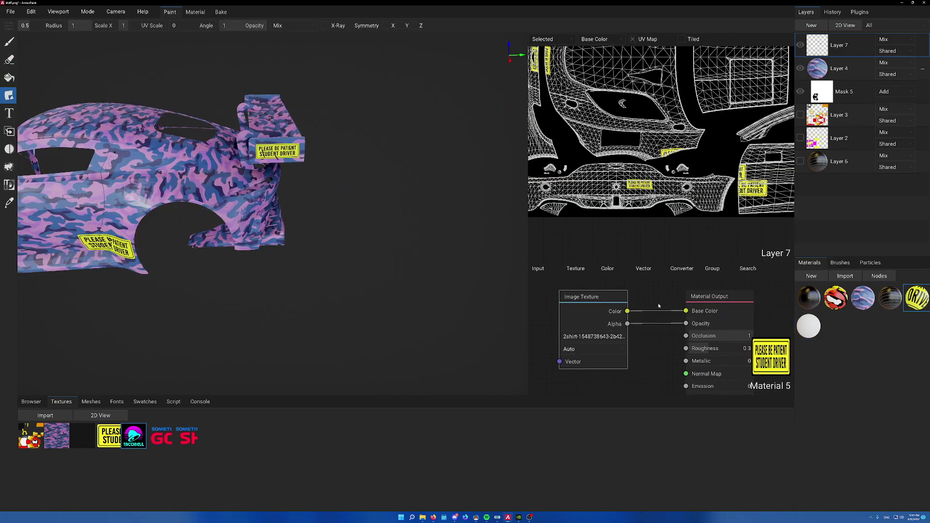
{"action": "left_click", "coordinate": [608, 338]}
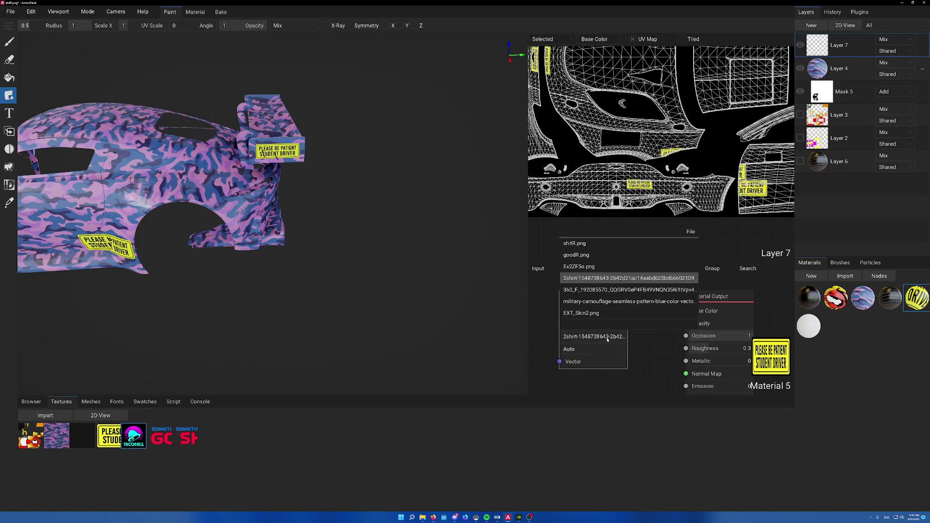
{"action": "left_click", "coordinate": [589, 268]}
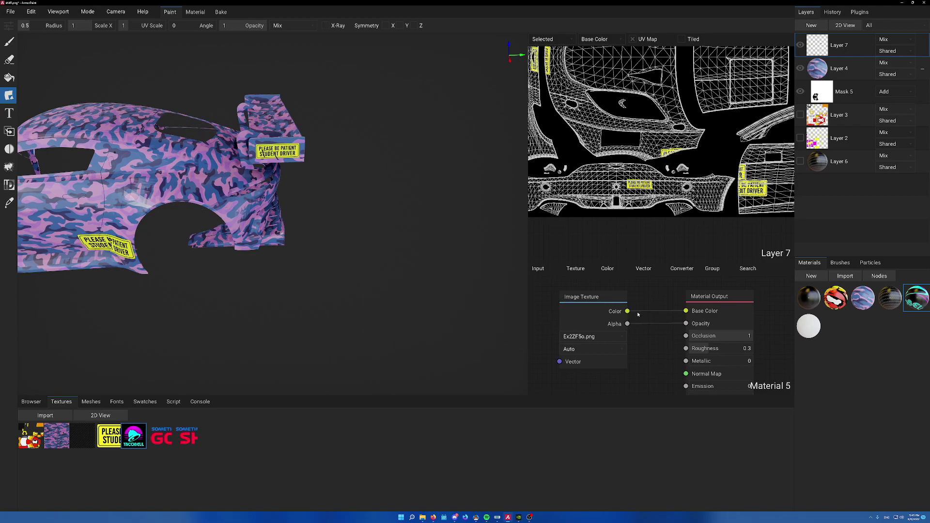
{"action": "left_click", "coordinate": [592, 336]}
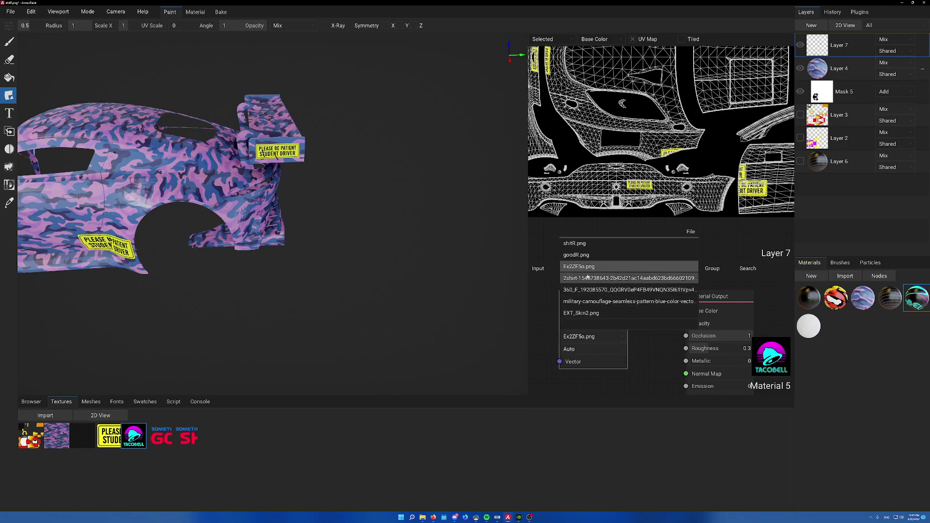
{"action": "left_click", "coordinate": [575, 243]}
{"action": "left_click", "coordinate": [585, 336]}
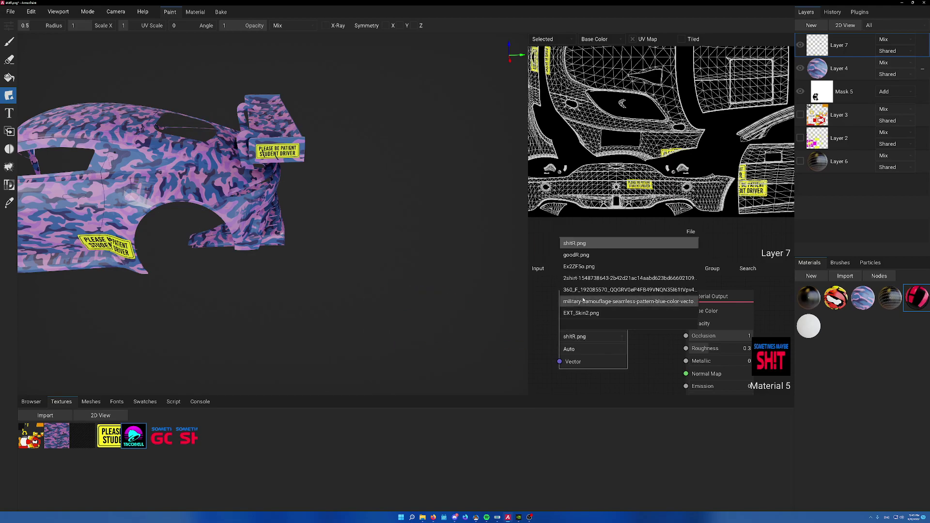
{"action": "left_click", "coordinate": [577, 266]}
Step: Stamp the goodR.png decal on the rear wing's left end, switch the image texture to shitR.png and stamp it on the right end
{"action": "right_click_drag", "start_coordinate": [368, 266], "coordinate": [334, 213]}
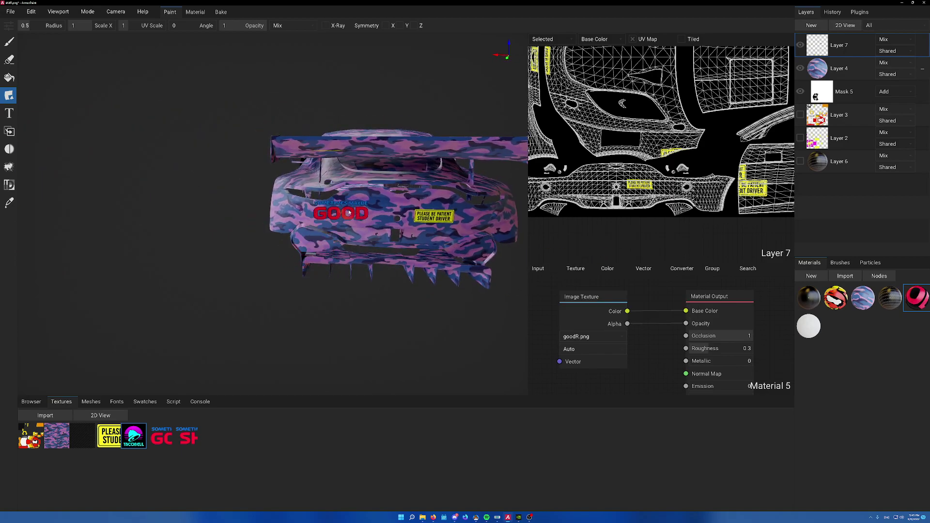
{"action": "left_click", "coordinate": [576, 337]}
{"action": "left_click", "coordinate": [574, 254]}
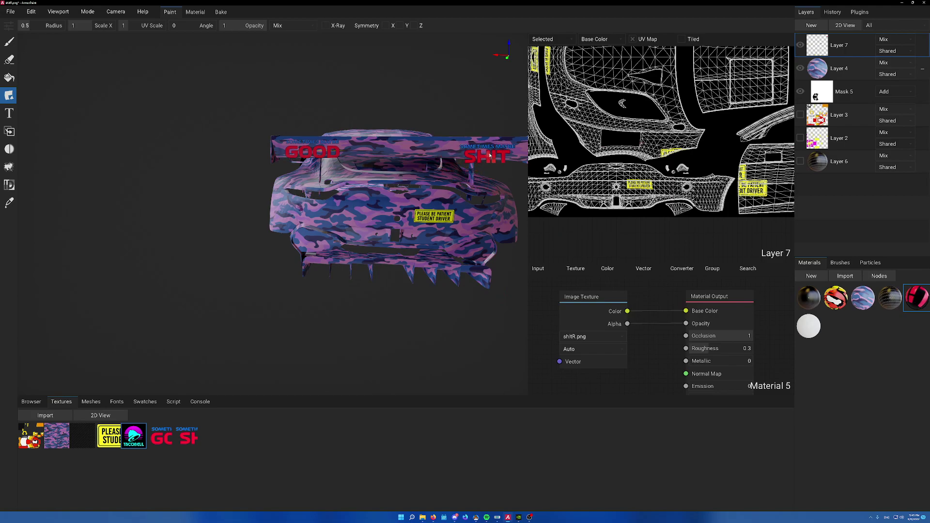
{"action": "right_click_drag", "start_coordinate": [281, 121], "coordinate": [284, 119]}
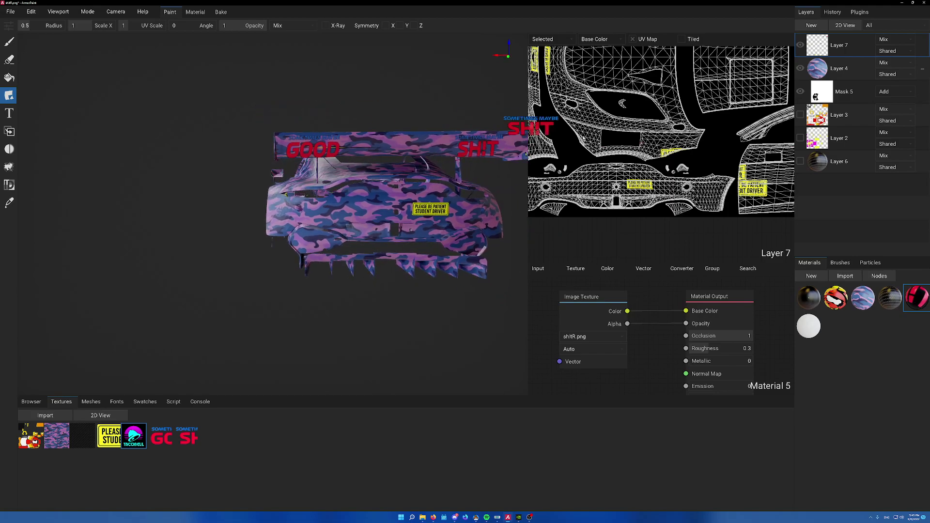
Step: Stamp the shitR.png decal on the middle of the hood directly in the 2D UV view and check it on the model
{"action": "right_click_drag", "start_coordinate": [585, 143], "coordinate": [625, 150]}
{"action": "right_click_drag", "start_coordinate": [431, 191], "coordinate": [310, 240]}
{"action": "scroll", "coordinate": [654, 159], "scroll_direction": "down", "scroll_amount": 5}
{"action": "scroll", "coordinate": [662, 157], "scroll_direction": "up", "scroll_amount": 3}
{"action": "right_click_drag", "start_coordinate": [661, 158], "coordinate": [601, 151]}
{"action": "scroll", "coordinate": [591, 145], "scroll_direction": "up", "scroll_amount": 1}
{"action": "scroll", "coordinate": [585, 140], "scroll_direction": "up", "scroll_amount": 1}
{"action": "left_click", "coordinate": [563, 137]}
{"action": "right_click_drag", "start_coordinate": [300, 220], "coordinate": [311, 238]}
{"action": "right_click_drag", "start_coordinate": [434, 203], "coordinate": [416, 199]}
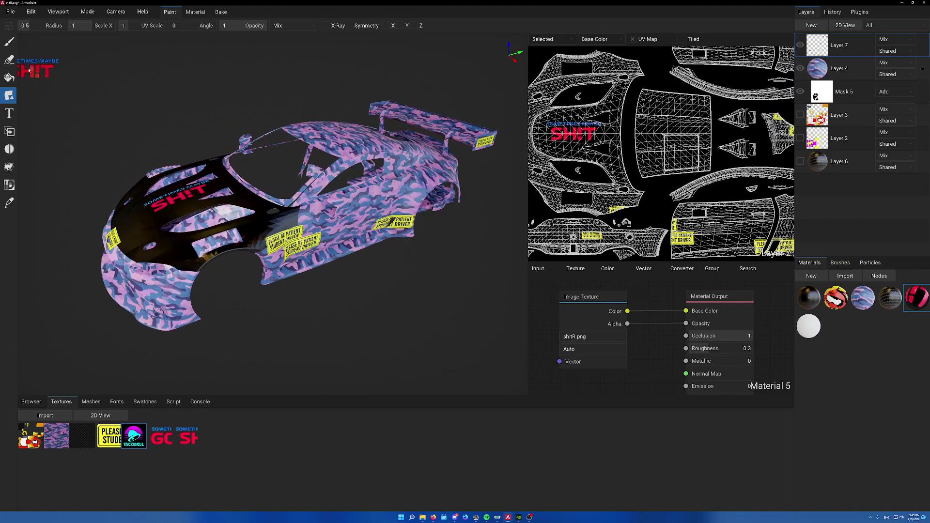
Step: Brush a red stroke across the roof and another on the hood in the 2D view, using the decal material
{"action": "left_click", "coordinate": [8, 42]}
{"action": "left_click_drag", "start_coordinate": [669, 124], "coordinate": [662, 158]}
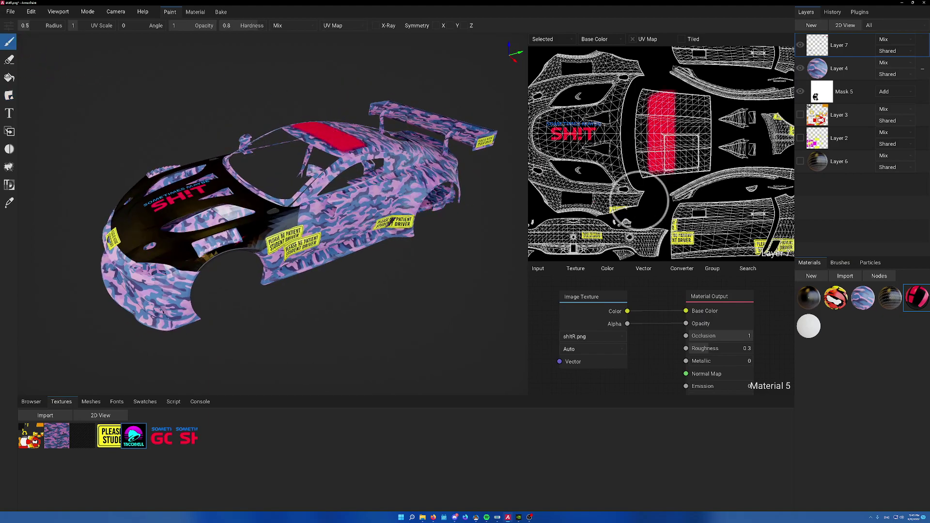
{"action": "left_click_drag", "start_coordinate": [585, 169], "coordinate": [606, 163]}
{"action": "right_click_drag", "start_coordinate": [596, 187], "coordinate": [597, 196]}
Step: Select the plain white material and brush broad white strokes over the hood, roof and side panels in the 2D view
{"action": "left_click", "coordinate": [809, 326]}
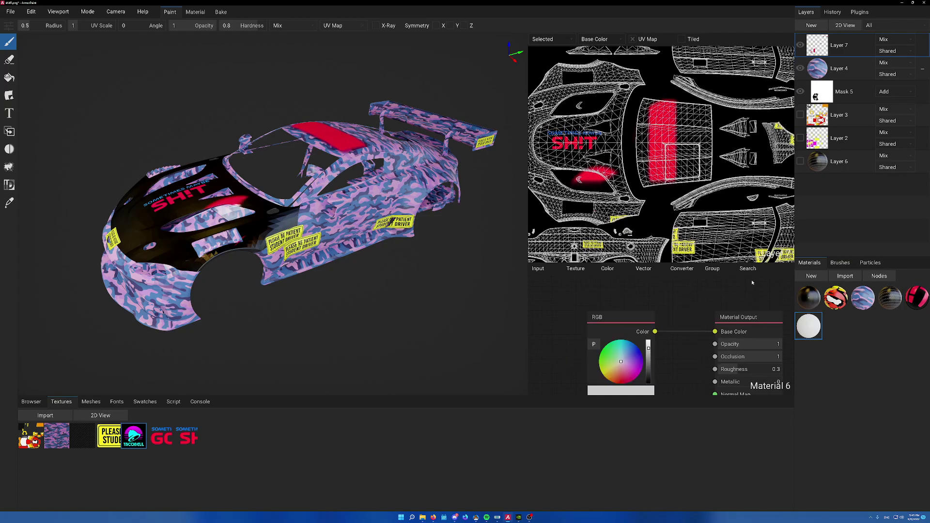
{"action": "mouse_move", "coordinate": [589, 177]}
{"action": "left_mouse_down"}
{"action": "mouse_move", "coordinate": [584, 193]}
{"action": "mouse_move", "coordinate": [600, 230]}
{"action": "left_mouse_up"}
{"action": "right_click_drag", "start_coordinate": [623, 173], "coordinate": [605, 187]}
{"action": "mouse_move", "coordinate": [677, 82]}
{"action": "left_mouse_down"}
{"action": "mouse_move", "coordinate": [625, 111]}
{"action": "mouse_move", "coordinate": [592, 104]}
{"action": "mouse_move", "coordinate": [578, 143]}
{"action": "left_mouse_up"}
{"action": "left_click_drag", "start_coordinate": [755, 173], "coordinate": [753, 94]}
{"action": "mouse_move", "coordinate": [544, 245]}
{"action": "right_mouse_down"}
{"action": "mouse_move", "coordinate": [296, 261]}
{"action": "mouse_move", "coordinate": [236, 297]}
{"action": "mouse_move", "coordinate": [291, 261]}
{"action": "mouse_move", "coordinate": [292, 287]}
{"action": "mouse_move", "coordinate": [275, 289]}
{"action": "right_mouse_up"}
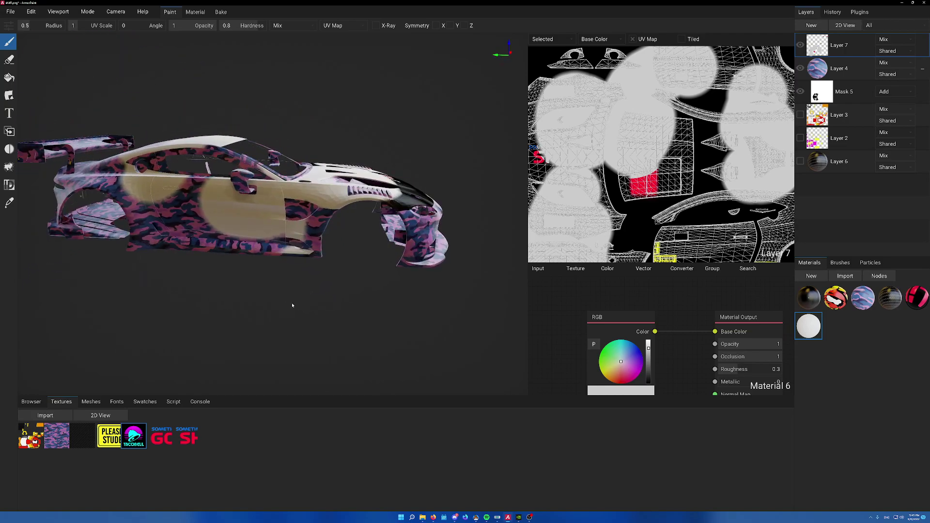